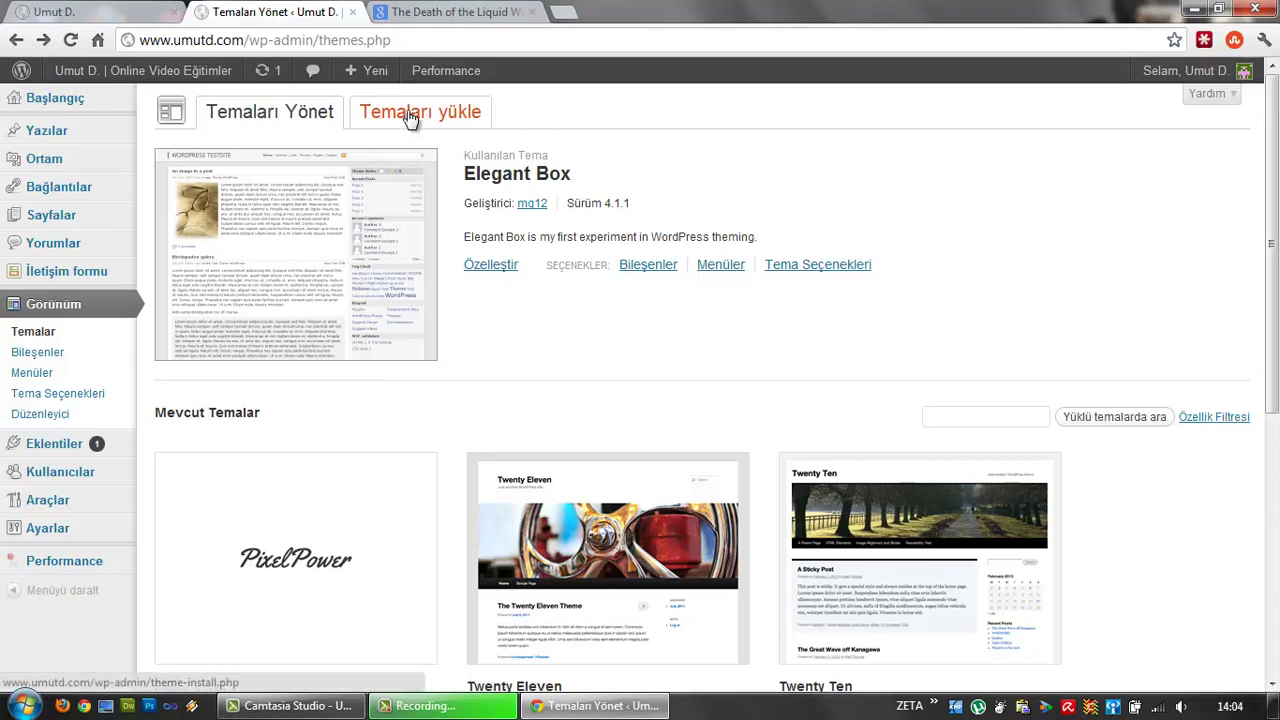
Open the theme installation page and examine its keyword search and feature filter sections
left_click(410, 117)
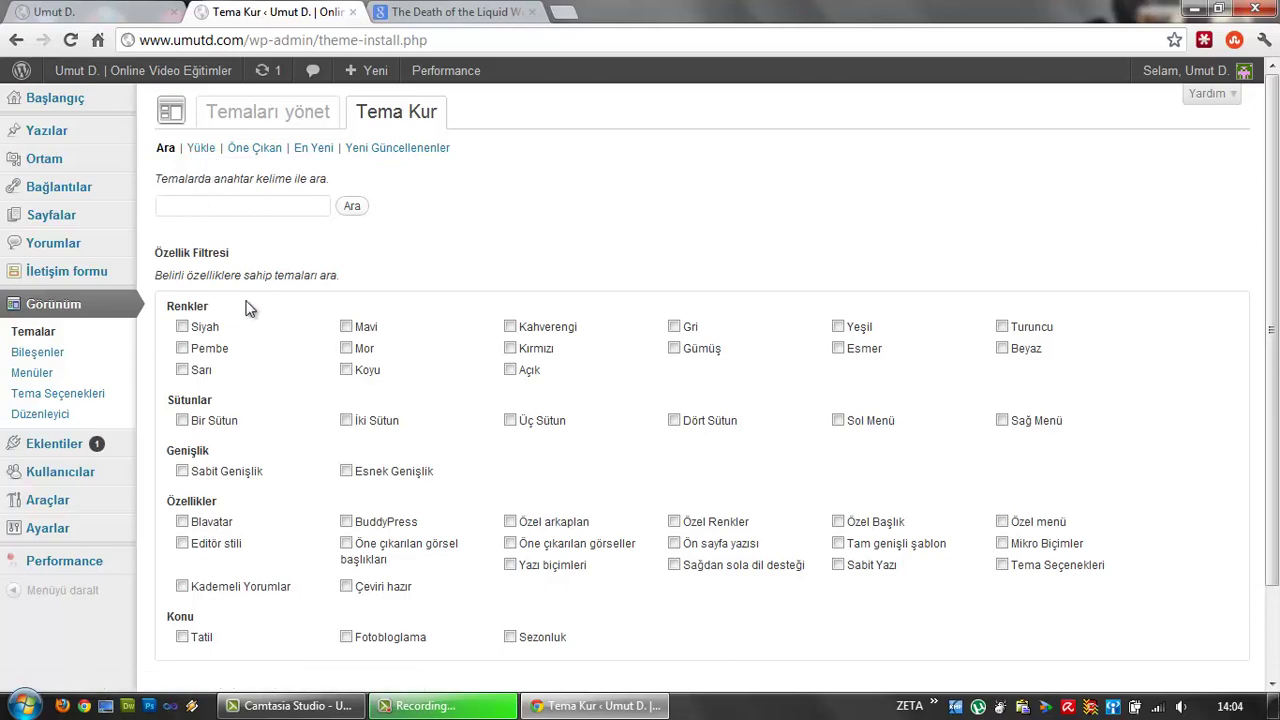
scroll(266, 234, "down", 1)
scroll(257, 209, "up", 1)
left_click_drag(161, 186, 316, 186)
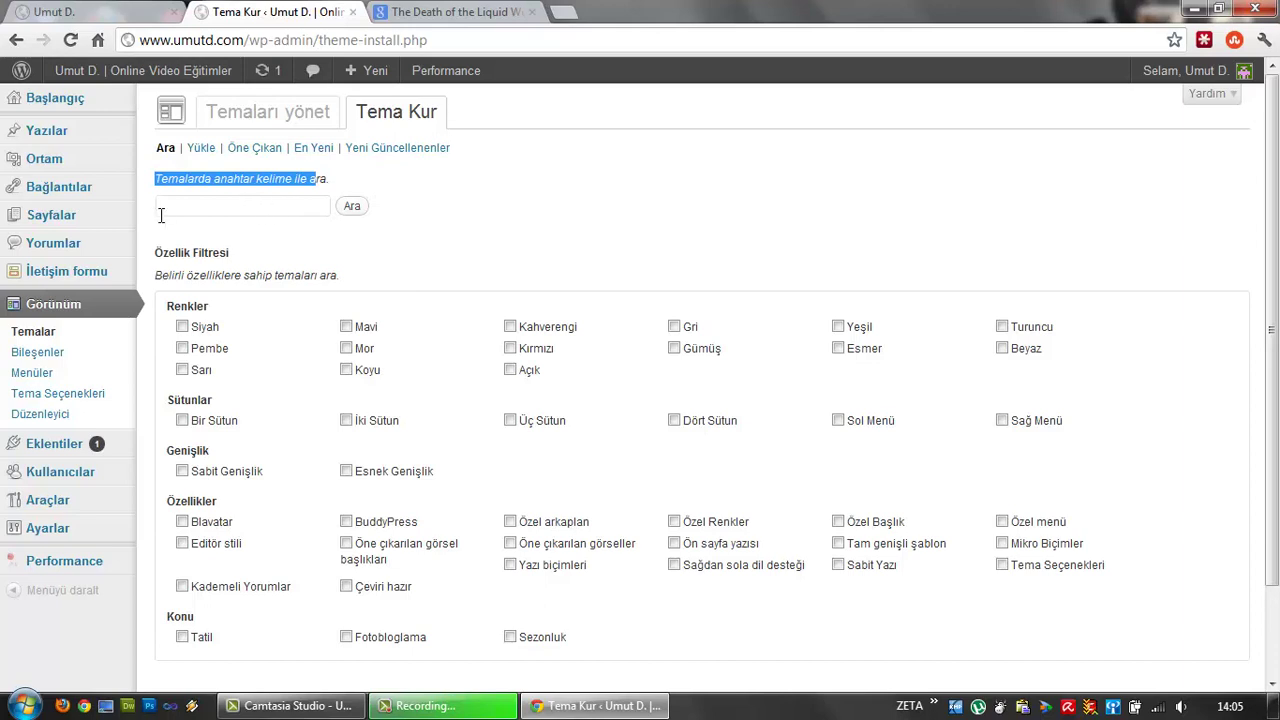
scroll(161, 215, "down", 1)
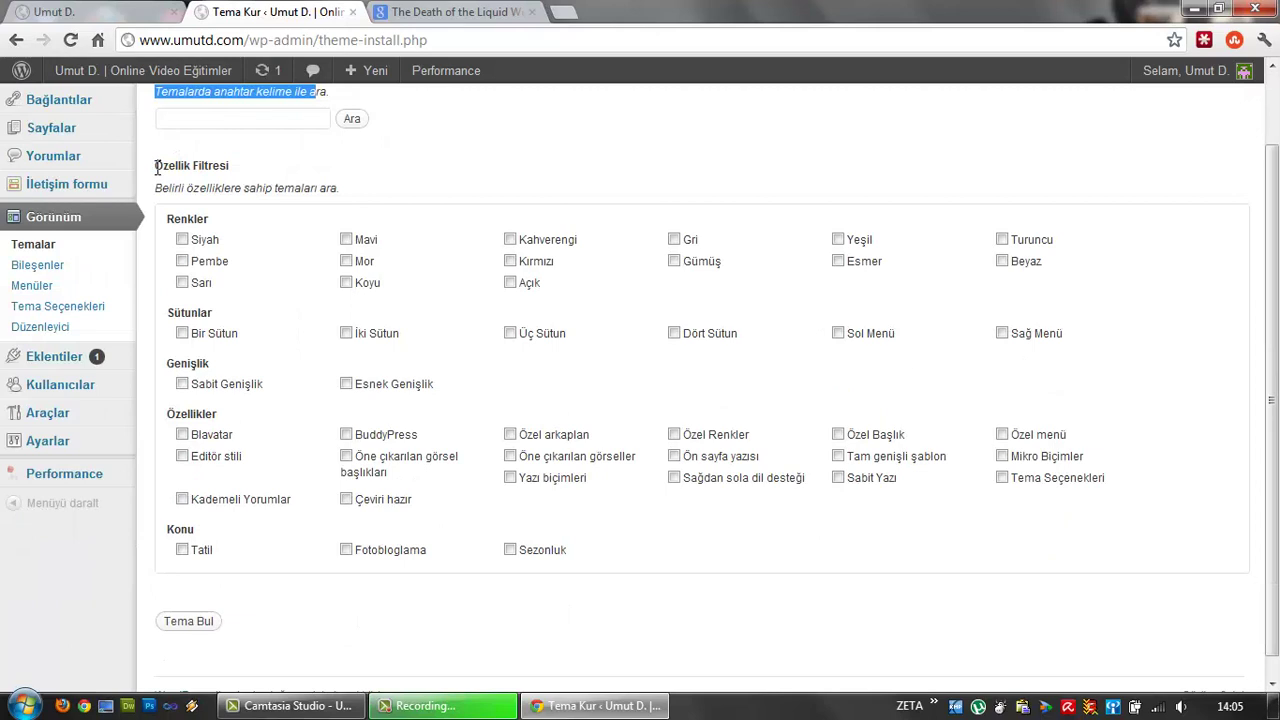
left_click_drag(157, 167, 235, 181)
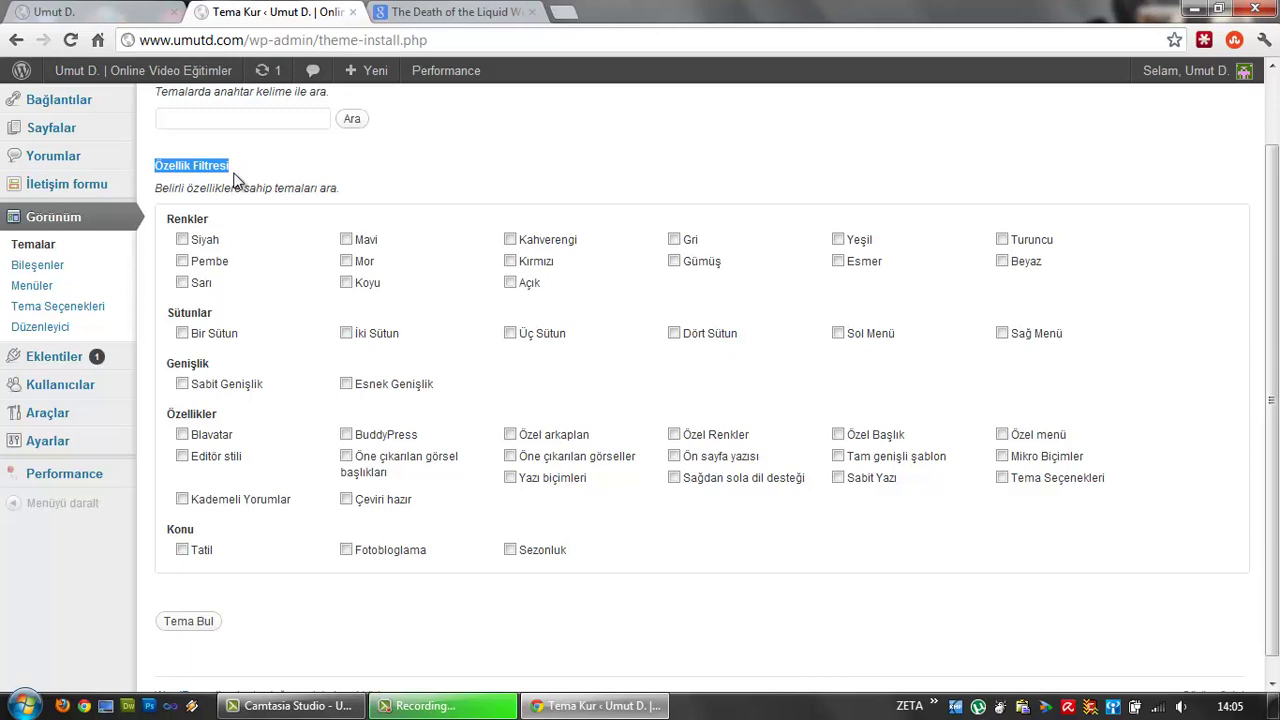
Select the theme filters Siyah for color, İki Sütun for columns and Sabit Genişlik for width
left_click(201, 242)
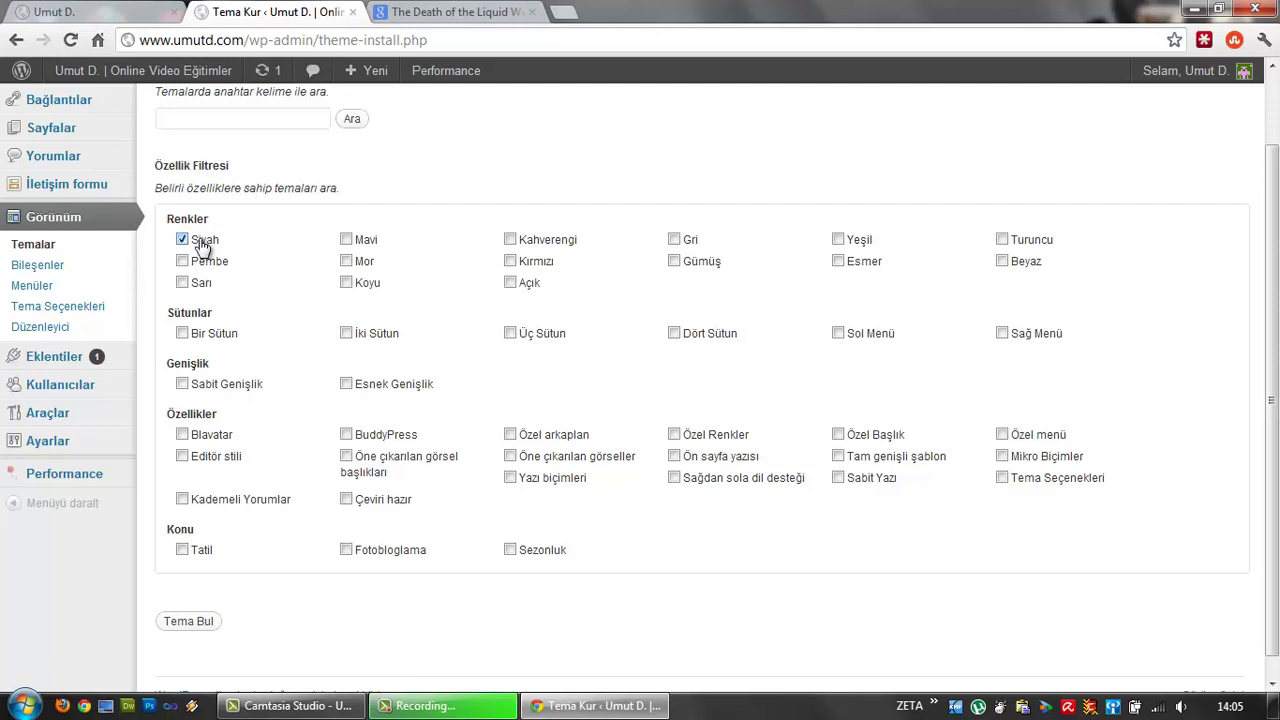
left_click(367, 342)
left_click(197, 389)
Examine how the fixed-width layout of the liquid website design article behaves as the browser window is narrowed and widened
left_click(410, 14)
scroll(486, 186, "up", 5)
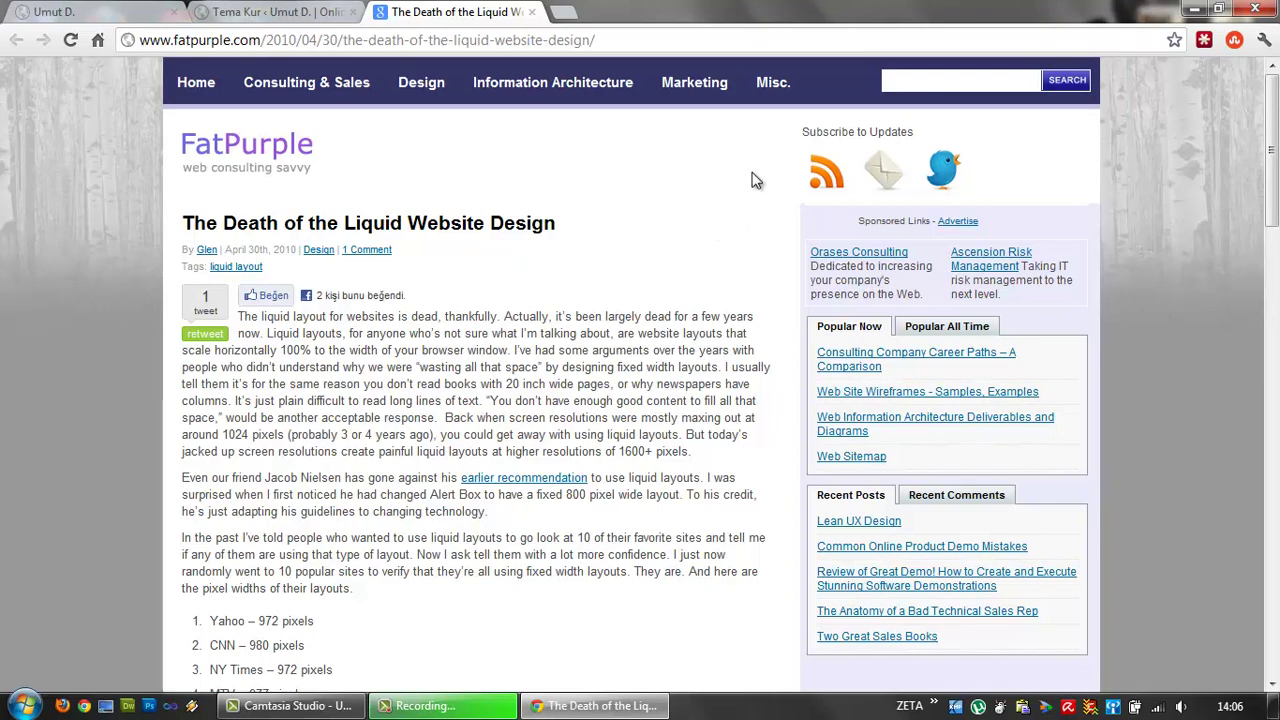
double_click(748, 13)
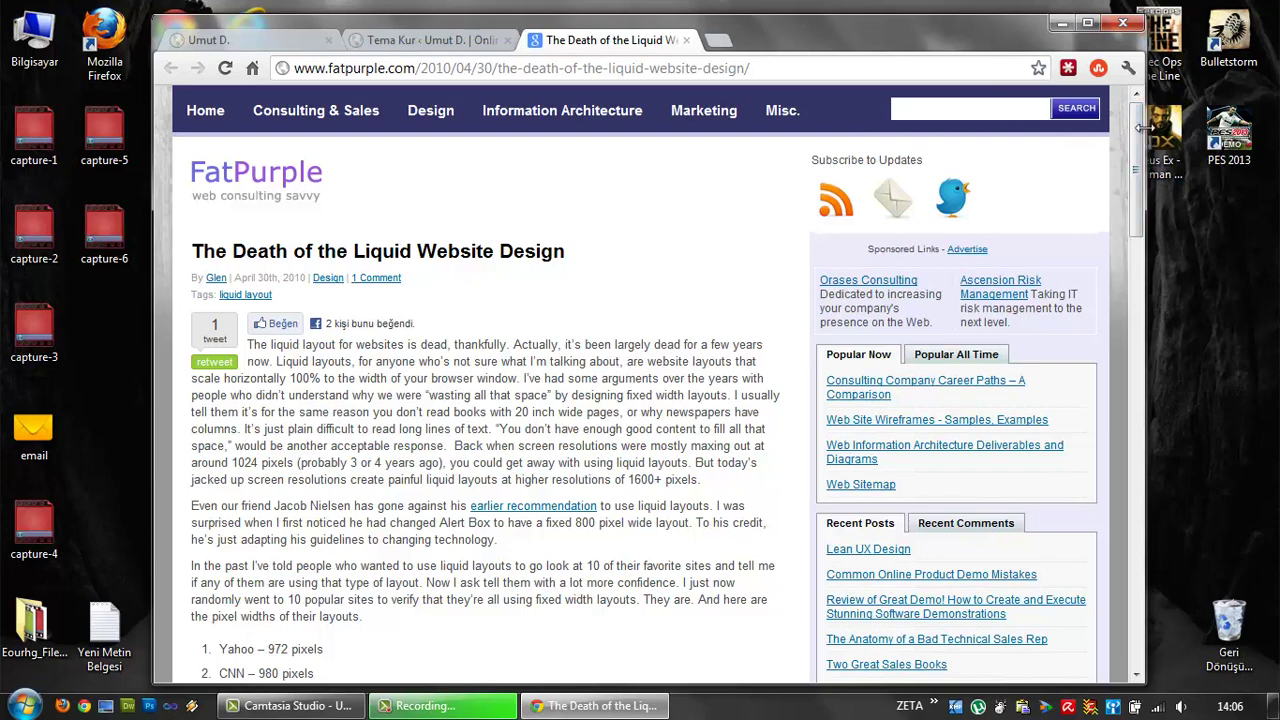
left_click_drag(1146, 128, 885, 138)
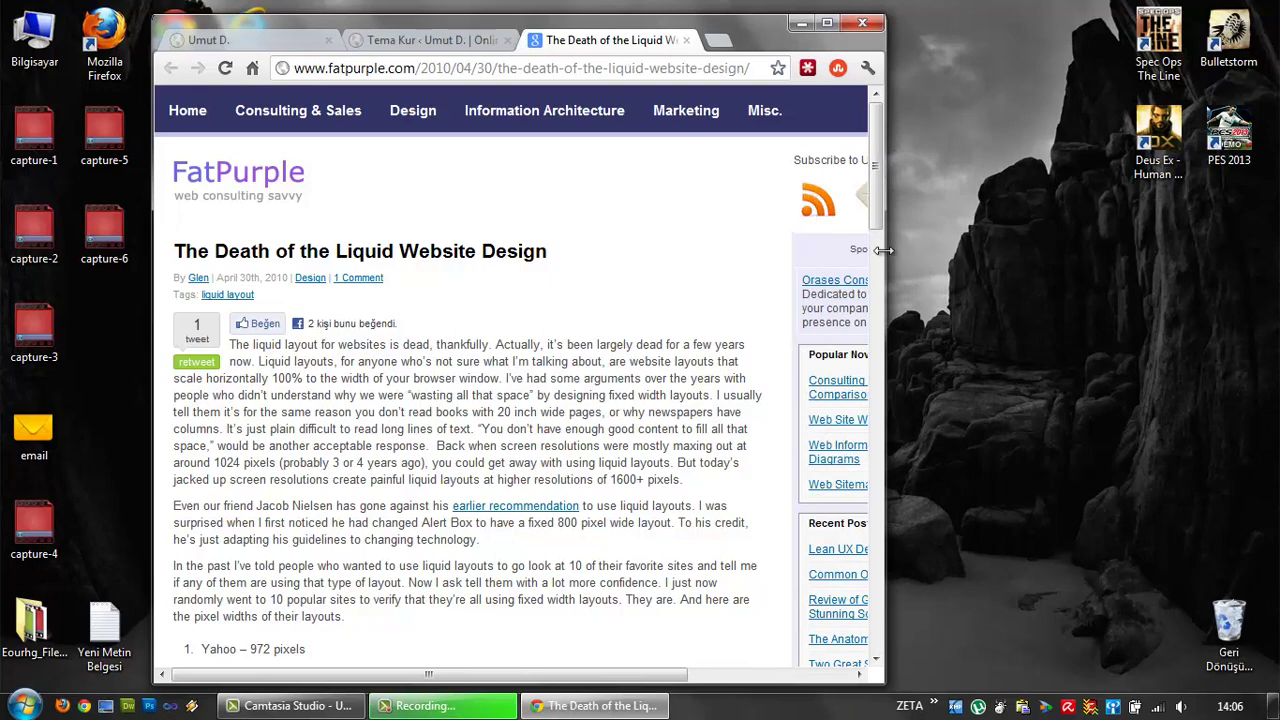
left_click_drag(883, 250, 1110, 252)
left_click(400, 40)
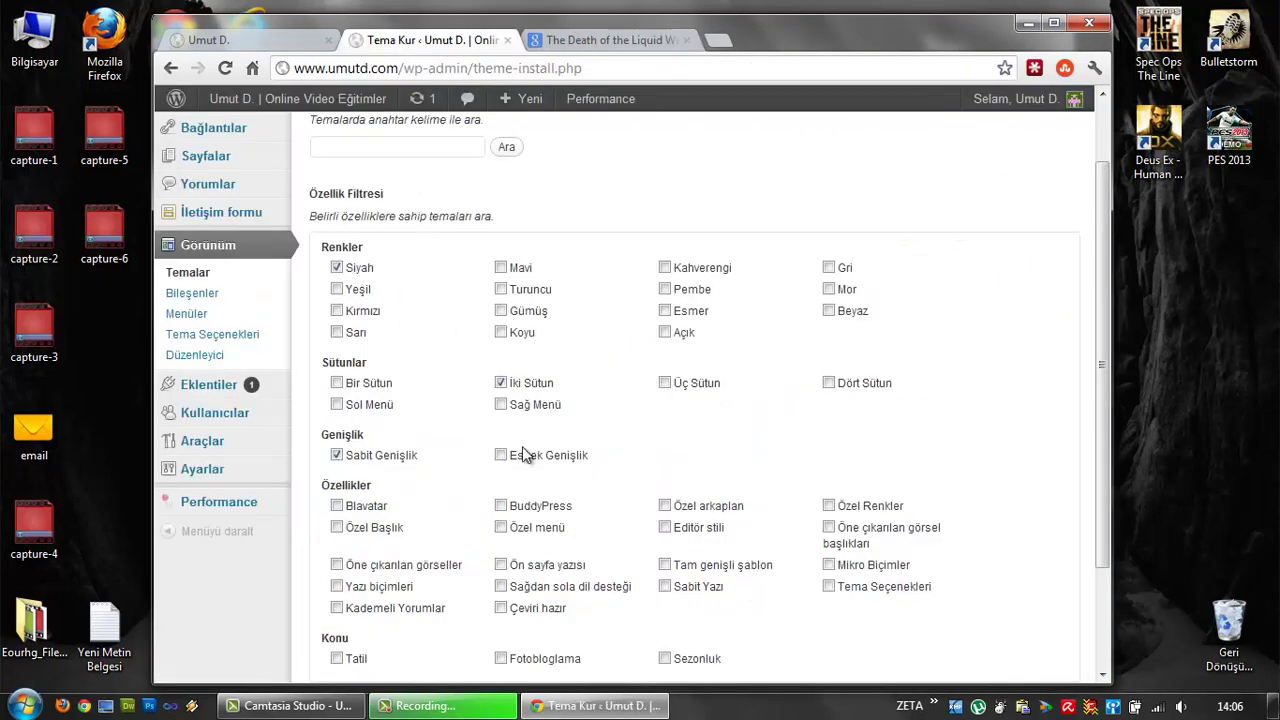
left_click(572, 42)
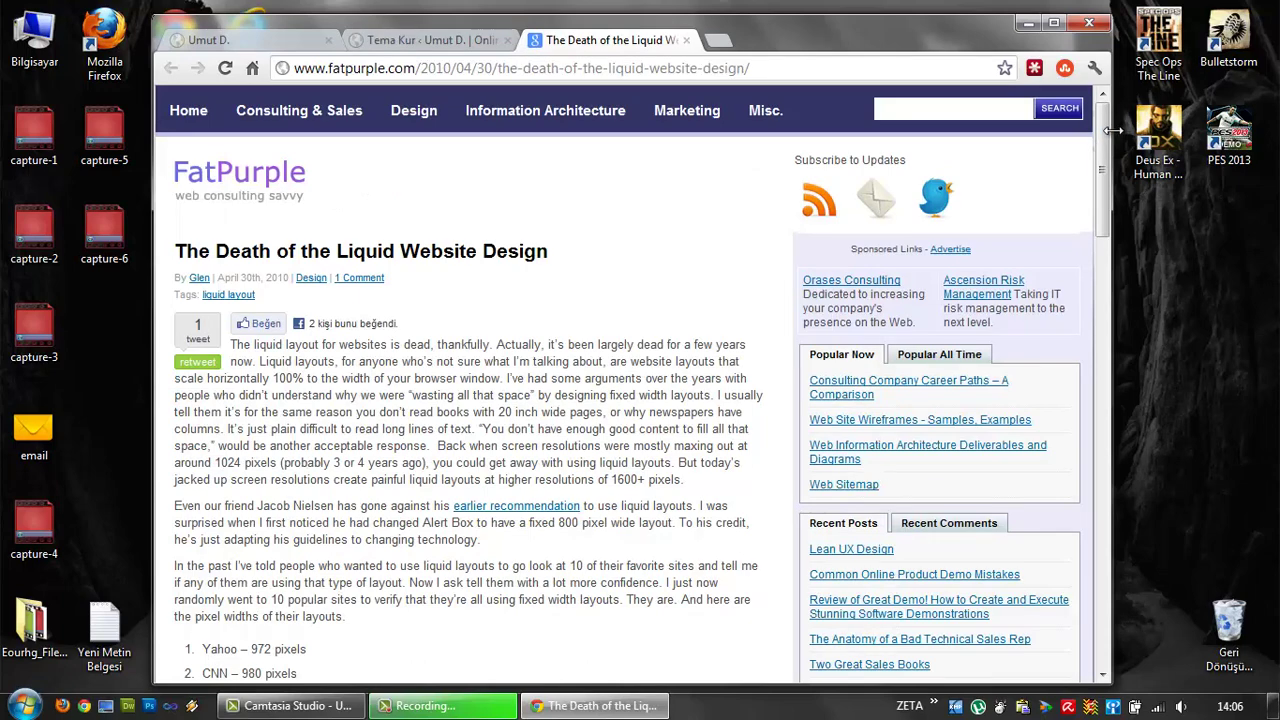
left_click_drag(1112, 130, 973, 150)
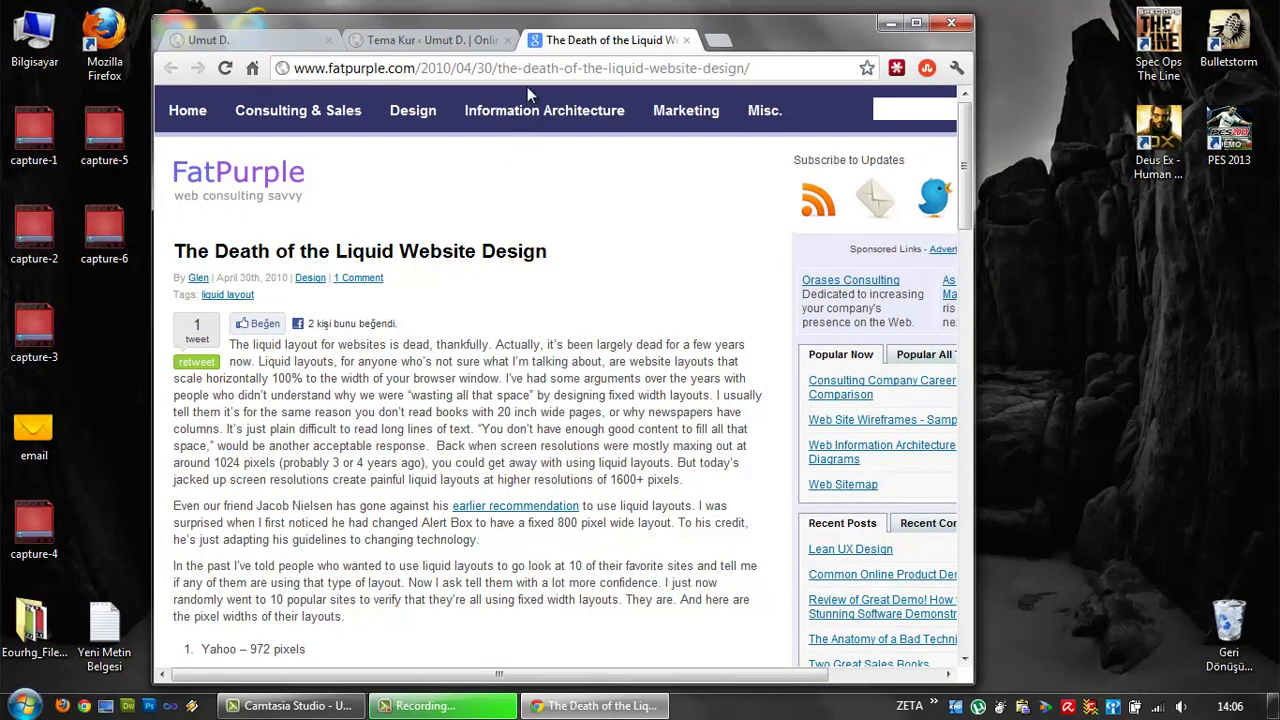
left_click(456, 44)
left_click(610, 40)
left_click_drag(974, 152, 1150, 152)
Highlight the article's list of ten sites with their layout widths, and maximize the browser window
scroll(614, 267, "down", 5)
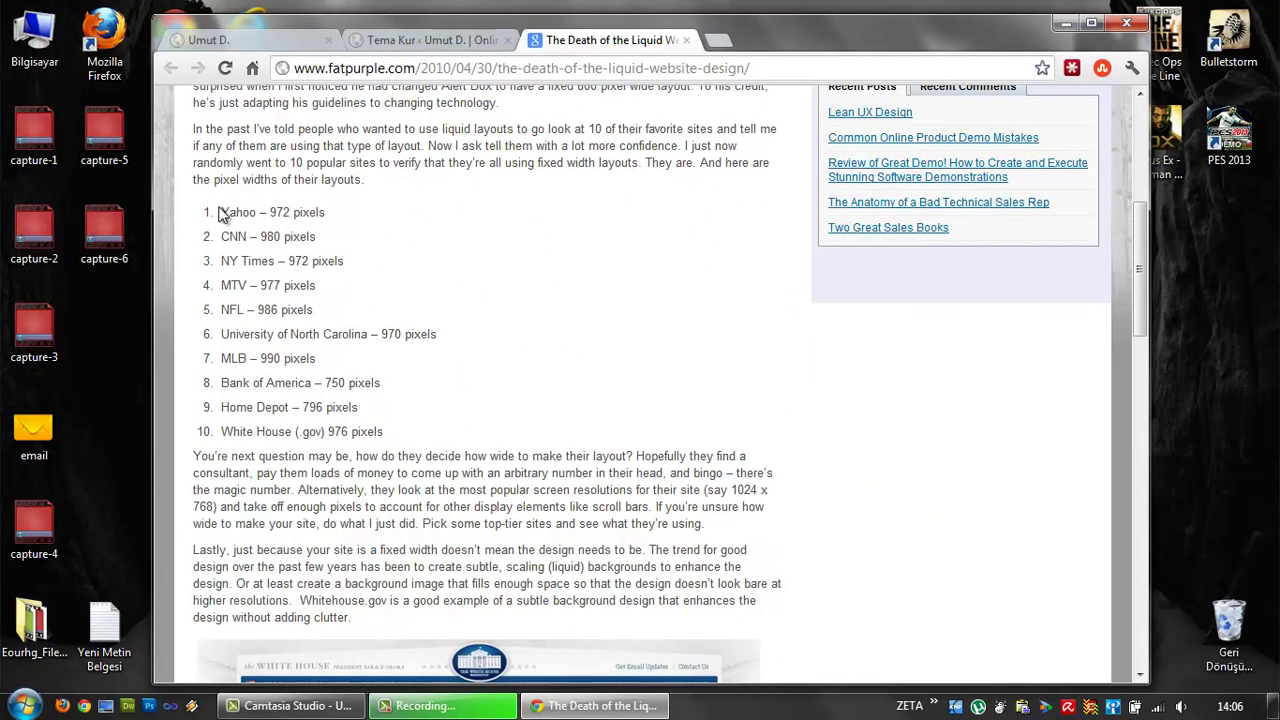
left_click_drag(211, 218, 418, 428)
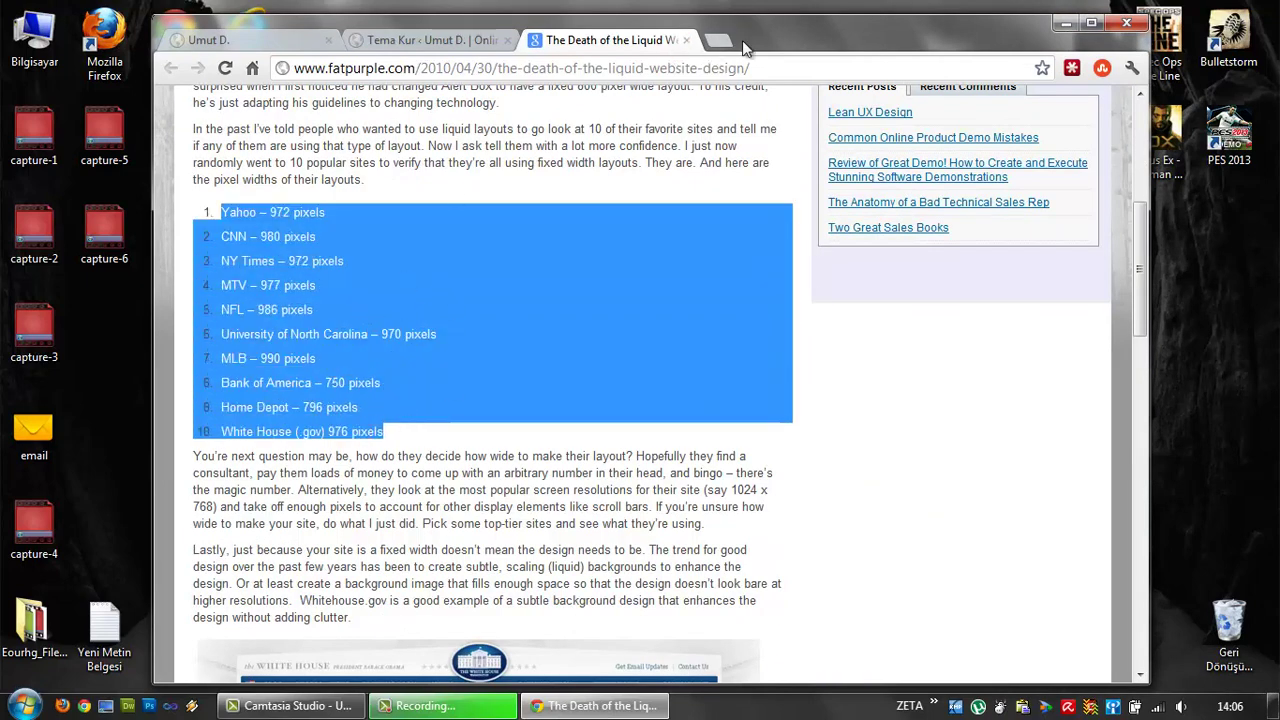
double_click(780, 34)
Search for themes matching the selected filters on the theme installation page and browse the results
left_click(300, 12)
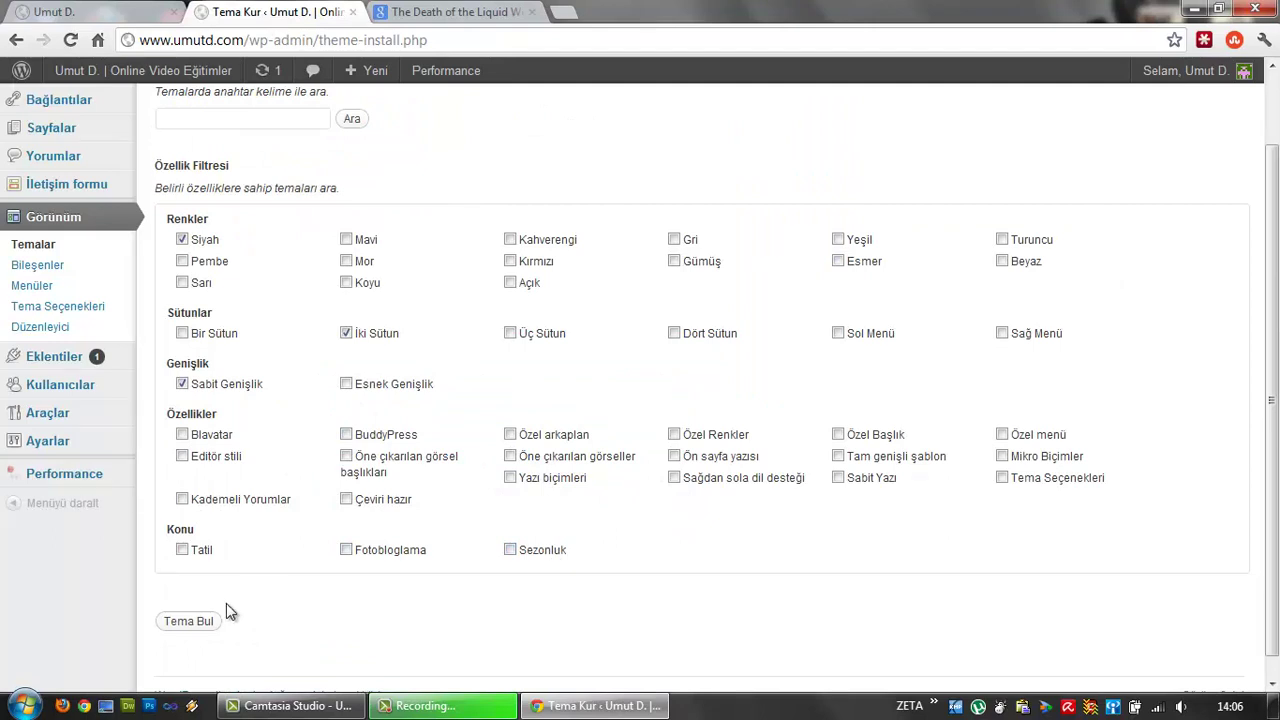
left_click(205, 622)
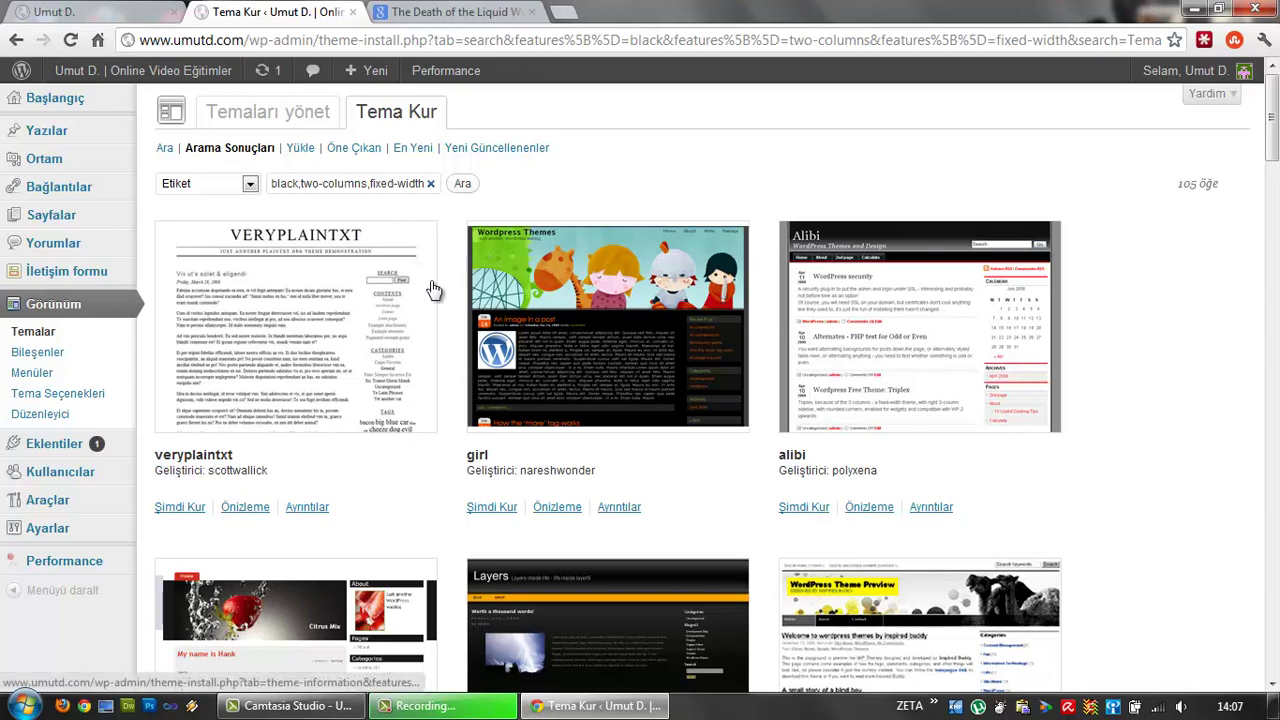
scroll(430, 280, "down", 1)
scroll(430, 275, "down", 3)
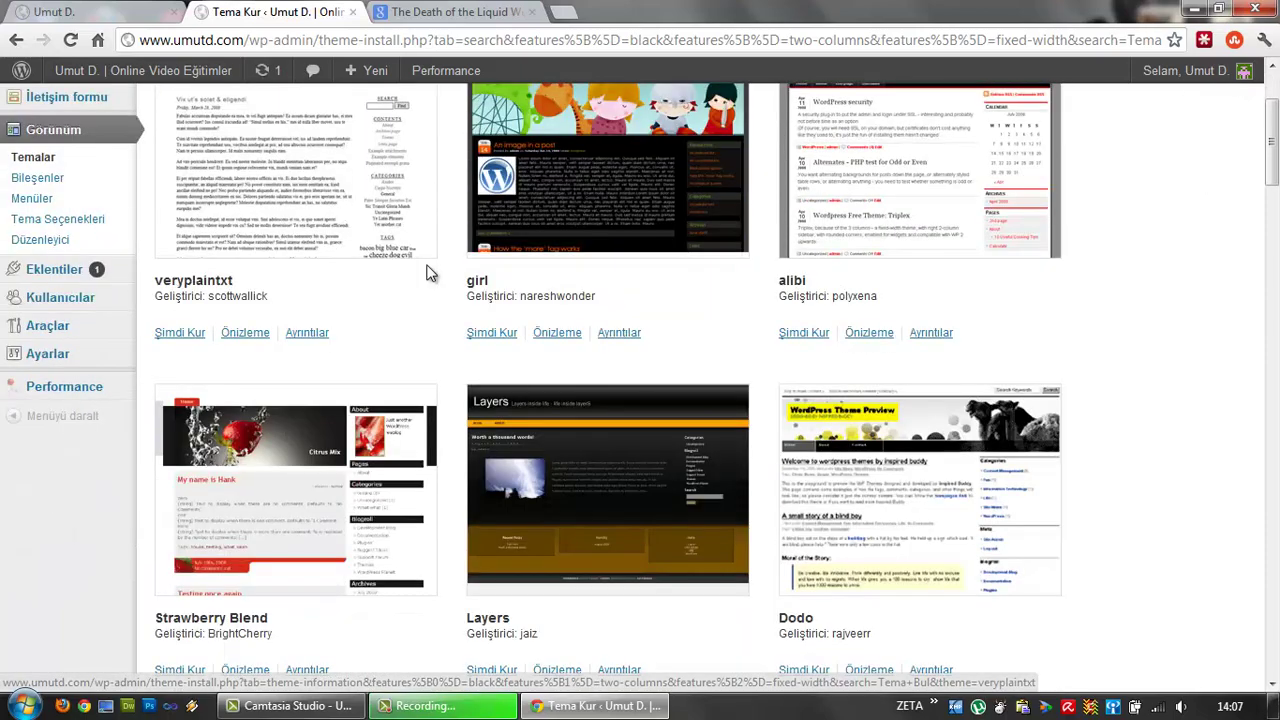
scroll(434, 272, "up", 1)
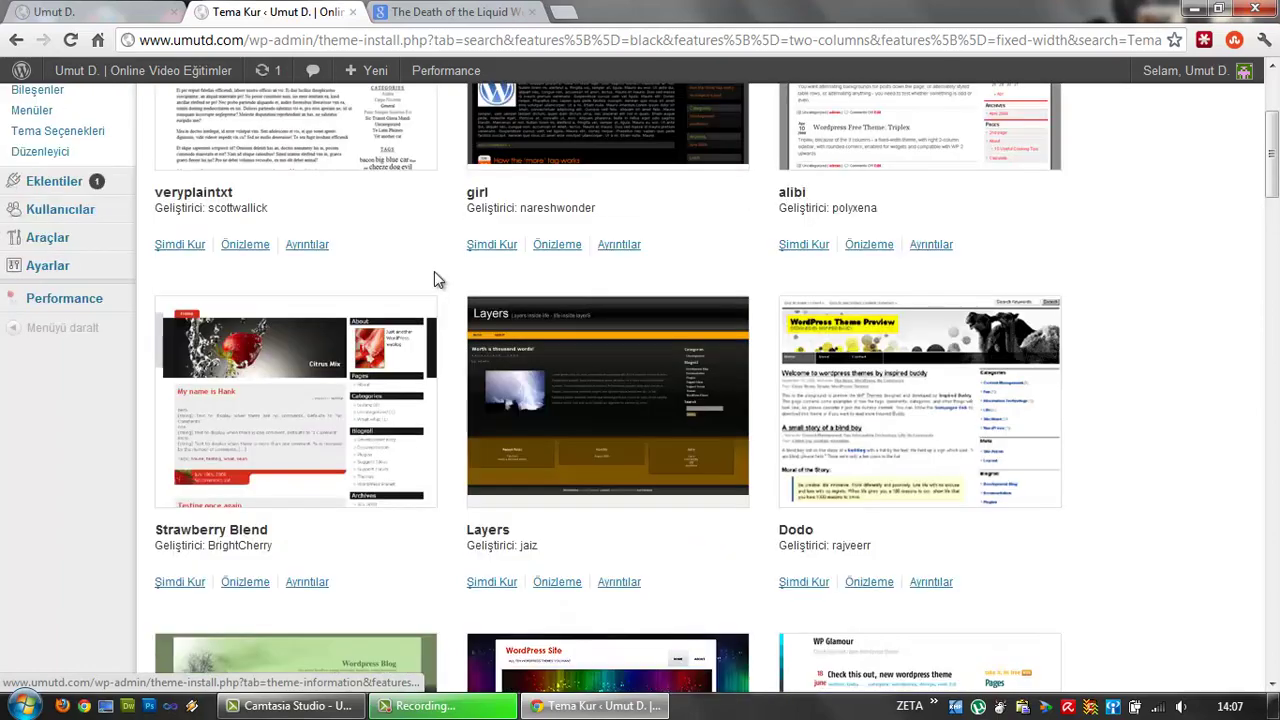
scroll(420, 275, "down", 5)
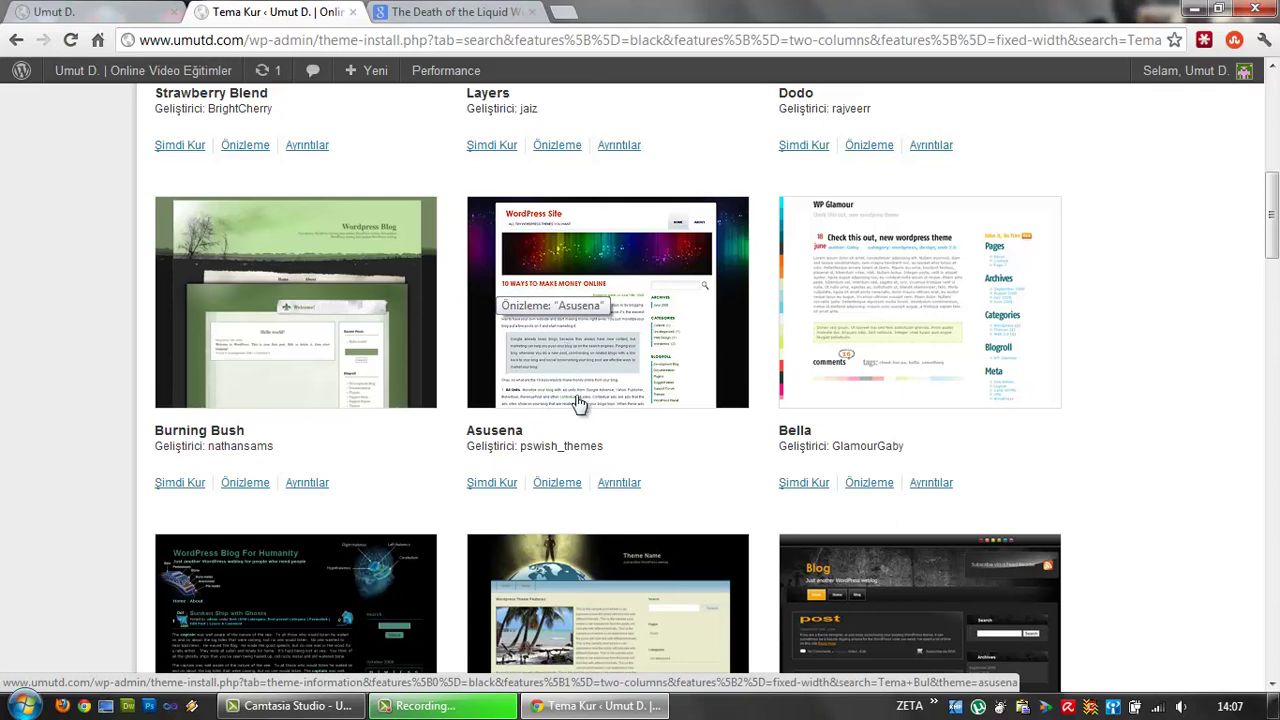
Preview the Asusena theme, examine its header, sidebar and sample content down the page, and close the preview
left_click(568, 485)
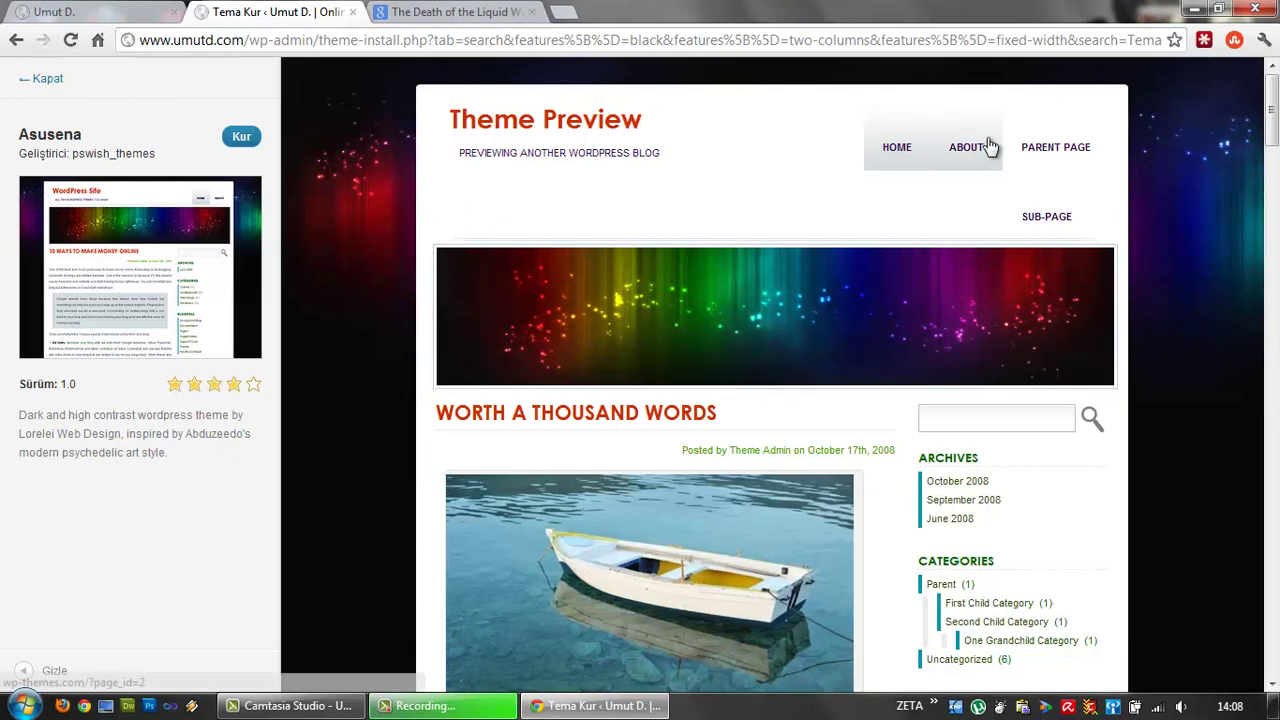
scroll(1155, 165, "down", 2)
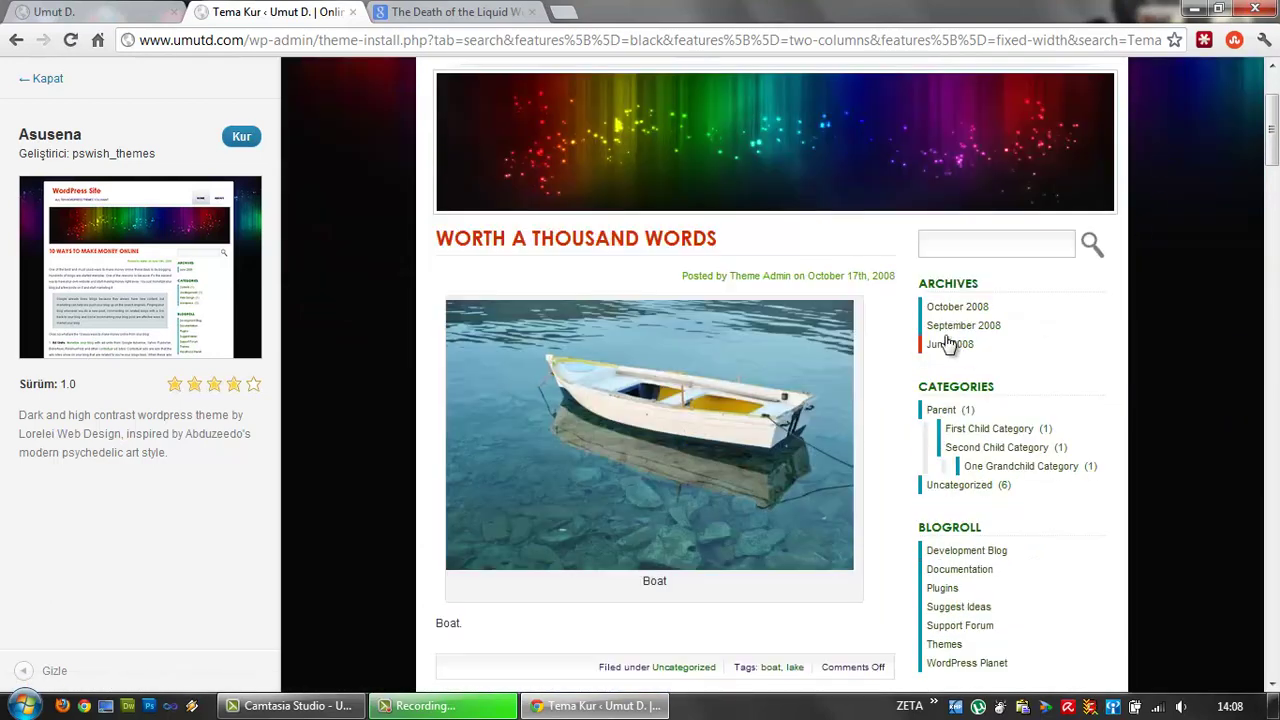
scroll(945, 320, "down", 4)
scroll(950, 315, "down", 2)
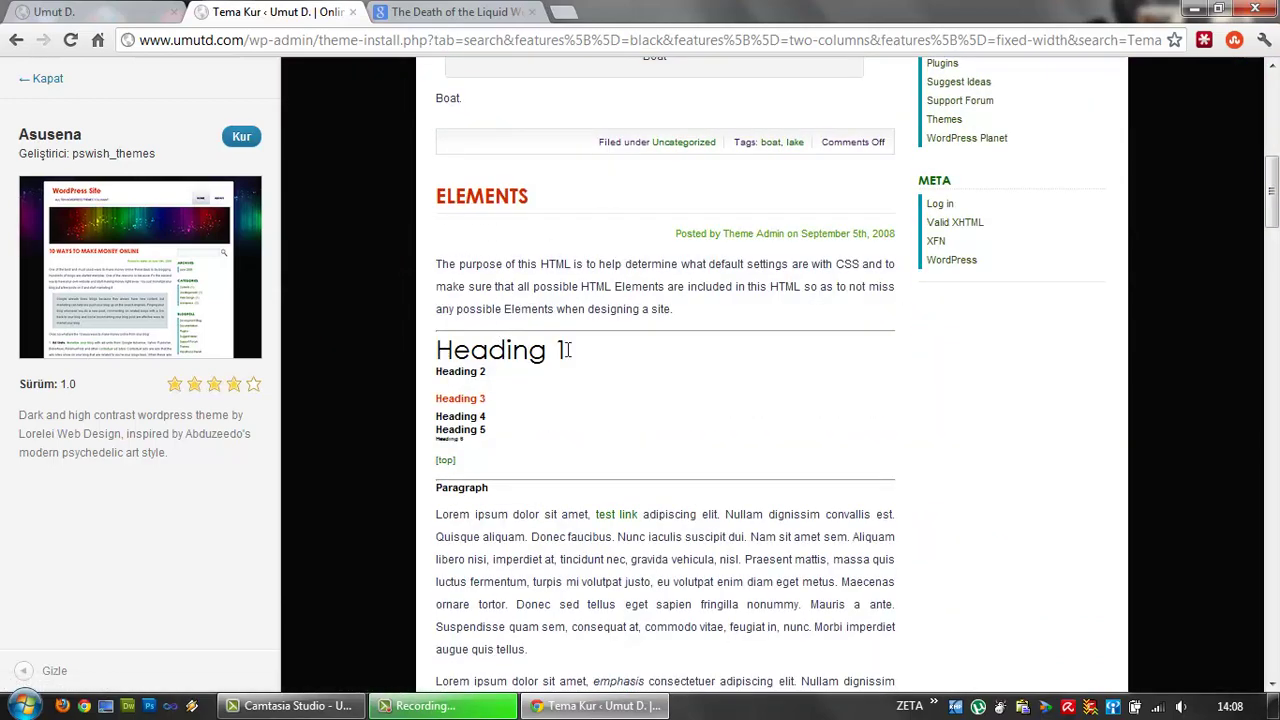
scroll(461, 364, "down", 2)
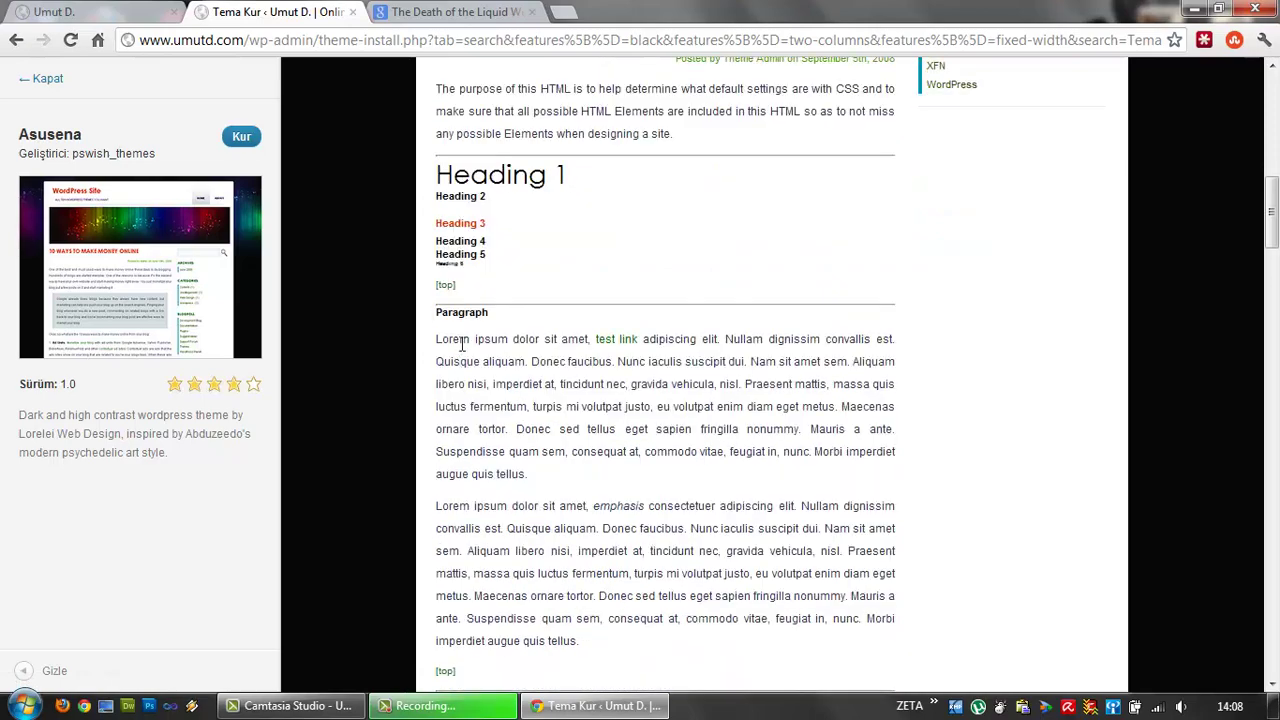
scroll(486, 310, "down", 6)
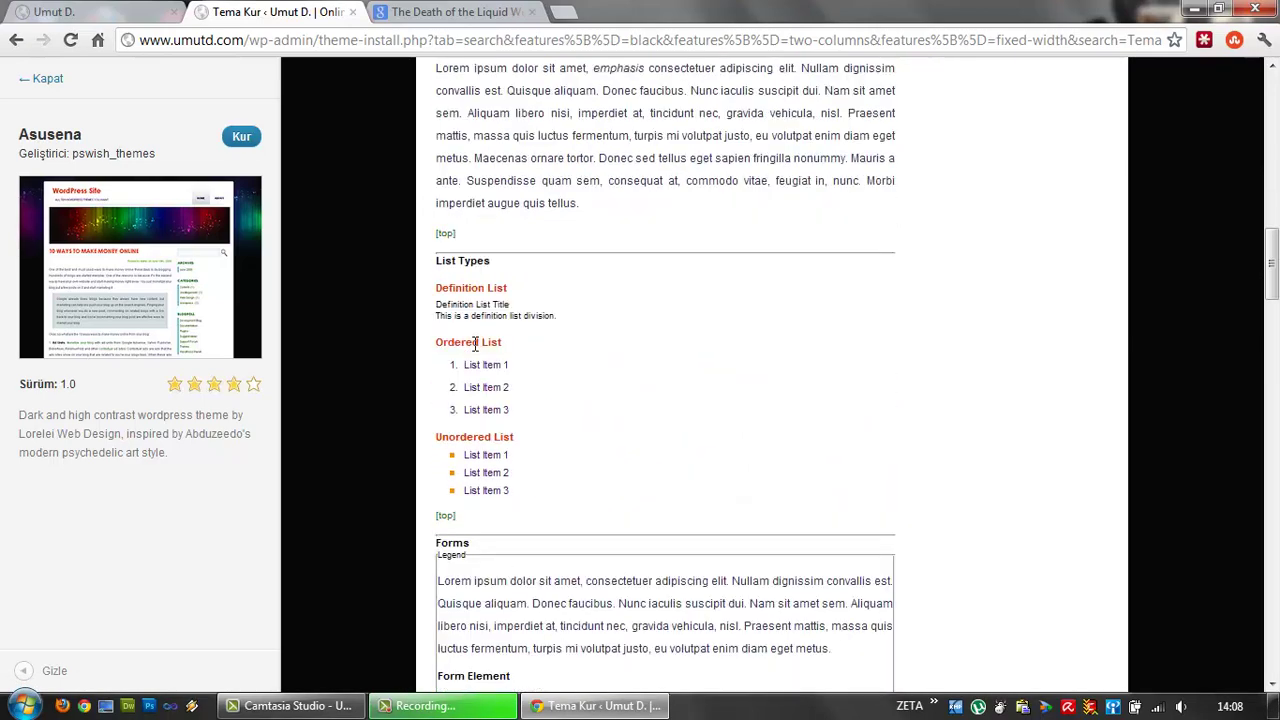
scroll(478, 390, "down", 7)
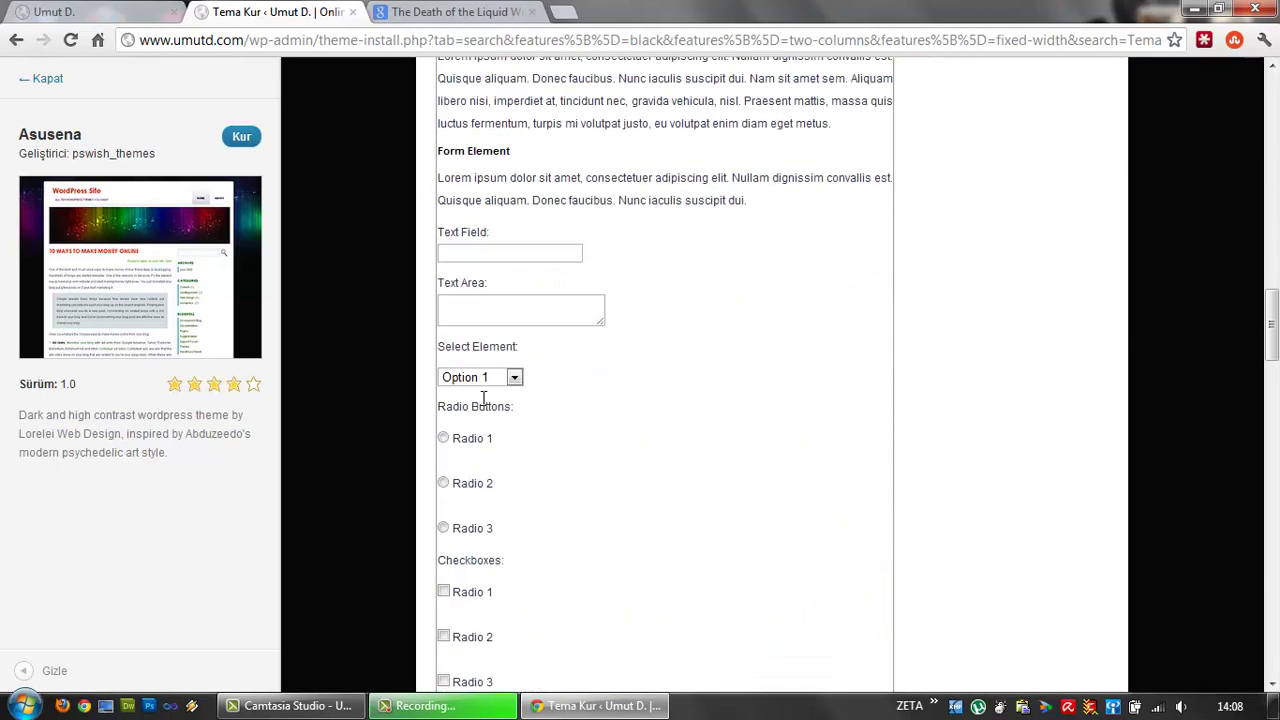
scroll(484, 405, "down", 4)
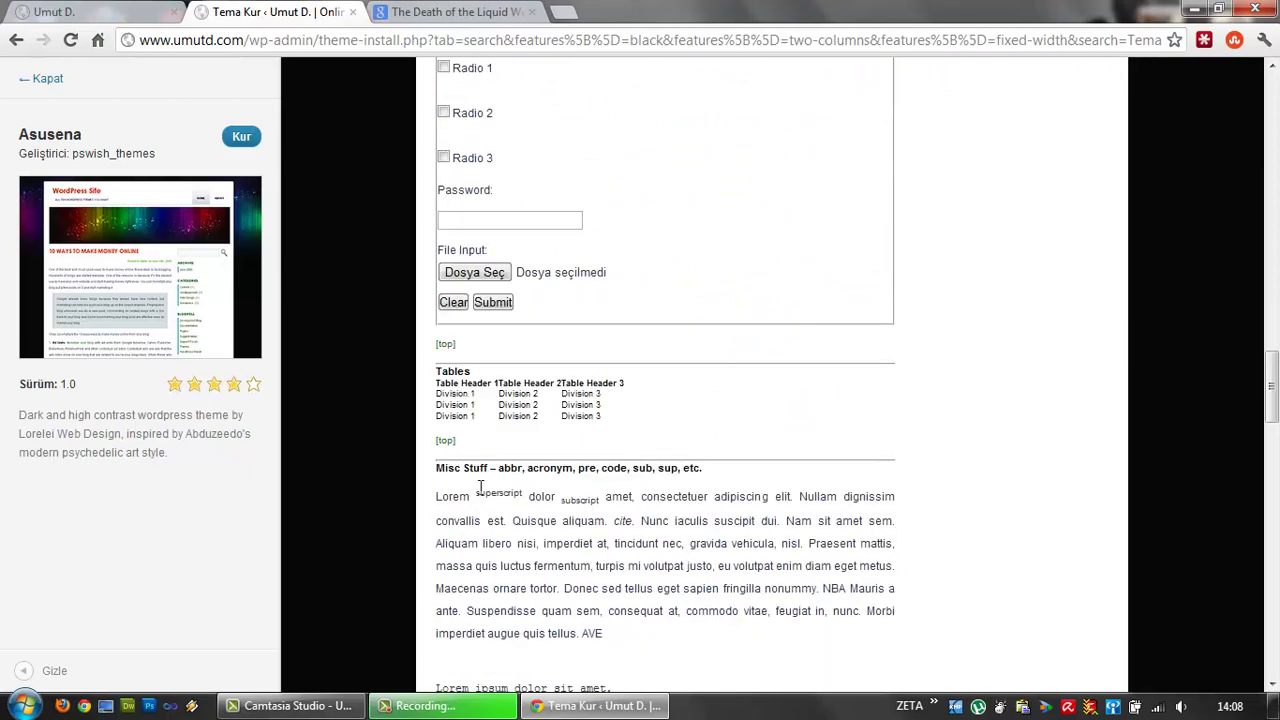
scroll(479, 487, "down", 5)
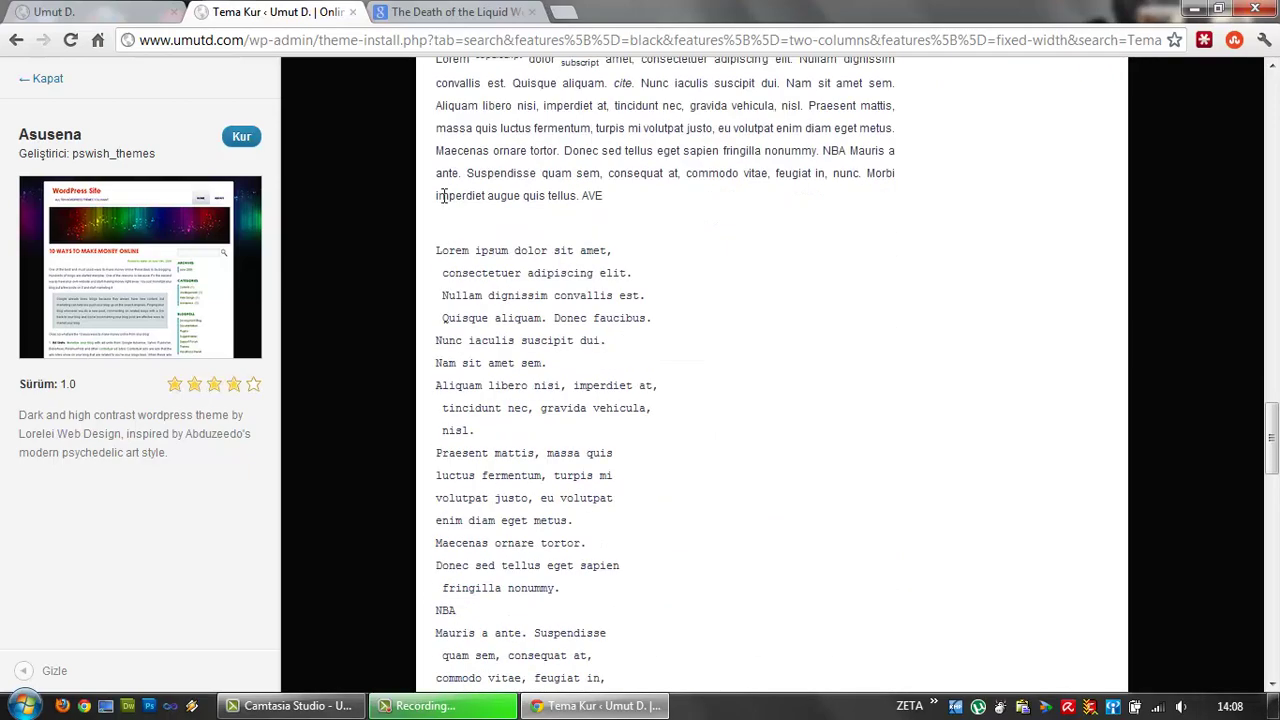
scroll(492, 400, "up", 20)
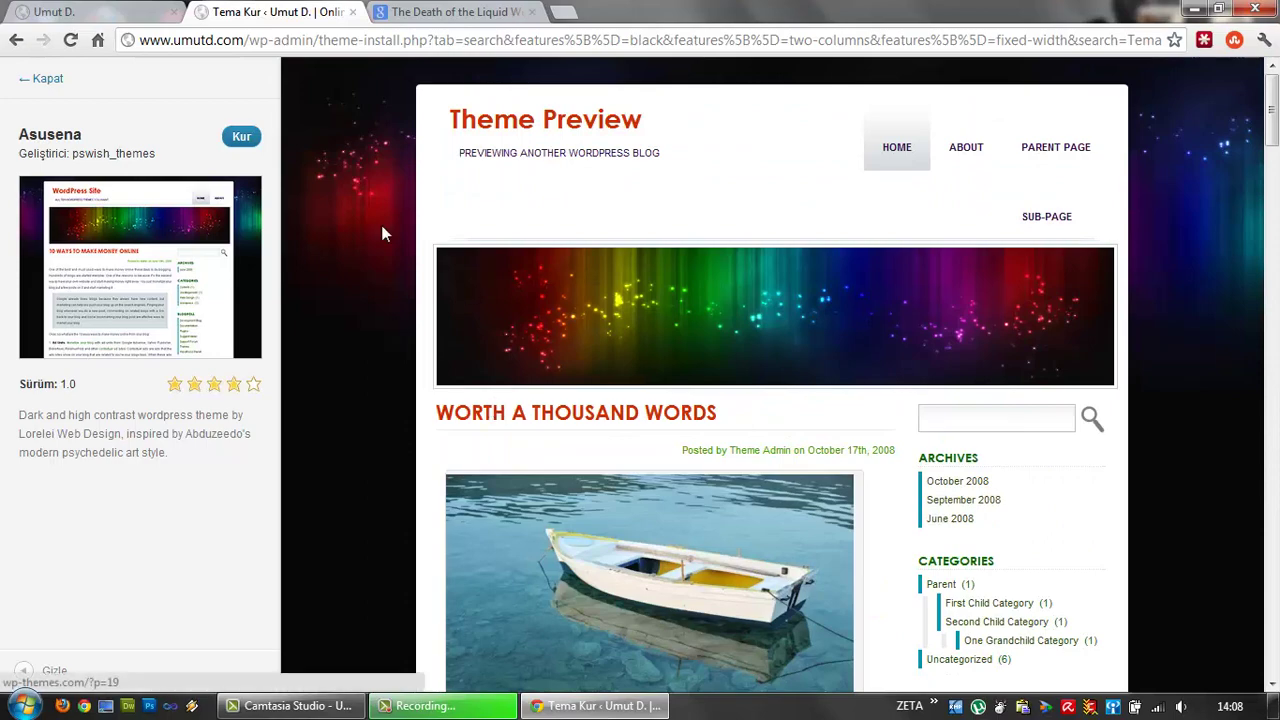
left_click(40, 79)
Show the Asusena theme's details in the search results
scroll(663, 266, "down", 1)
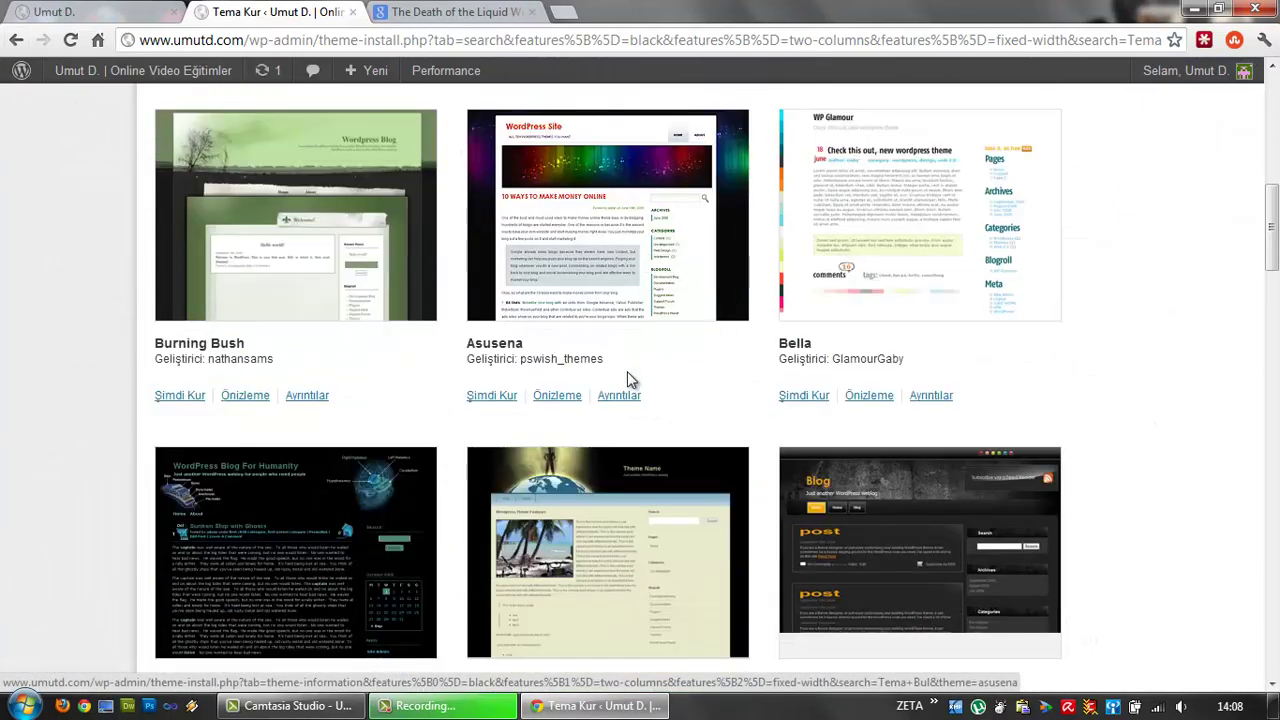
left_click(615, 396)
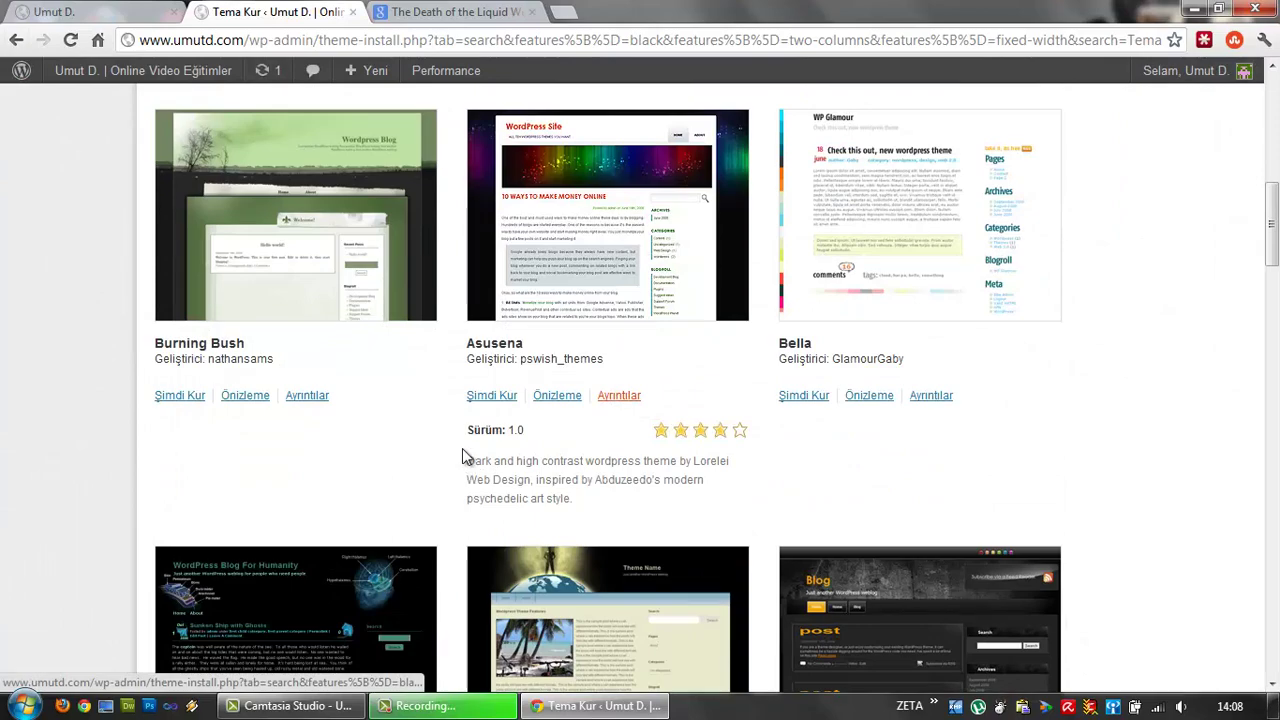
scroll(625, 470, "up", 8)
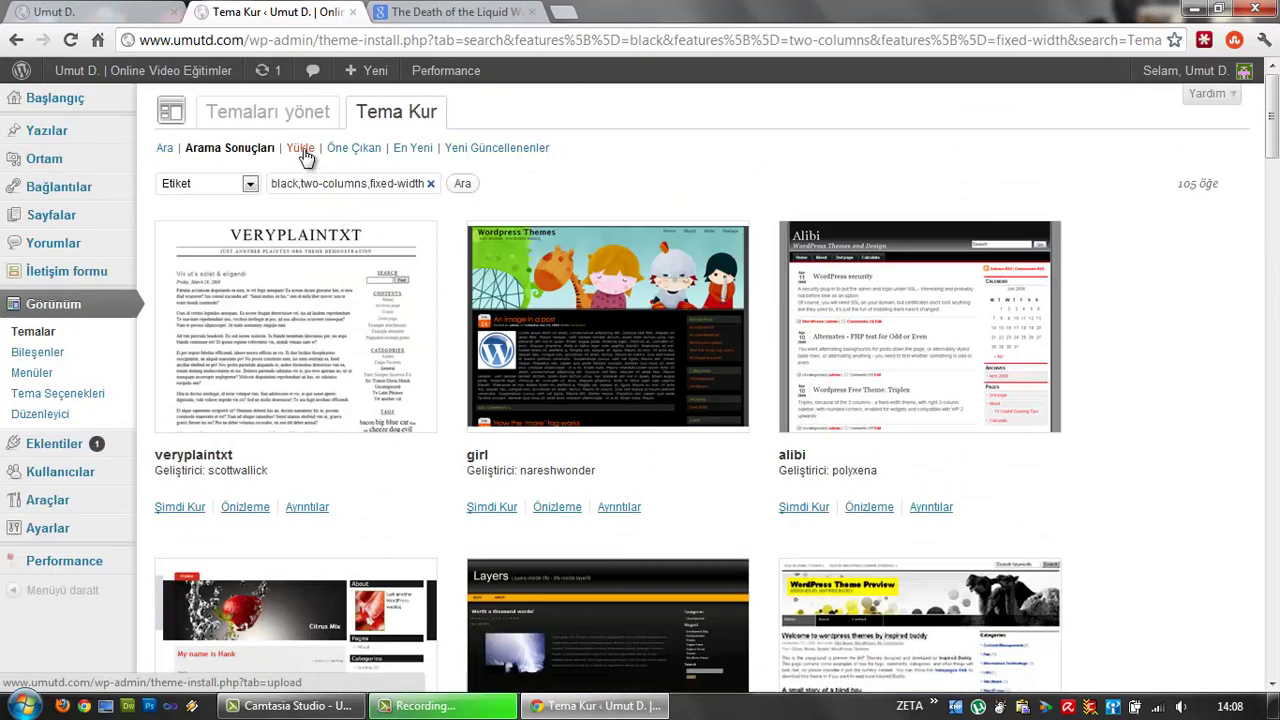
Open the featured themes listing and look through the themes it offers
left_click(340, 153)
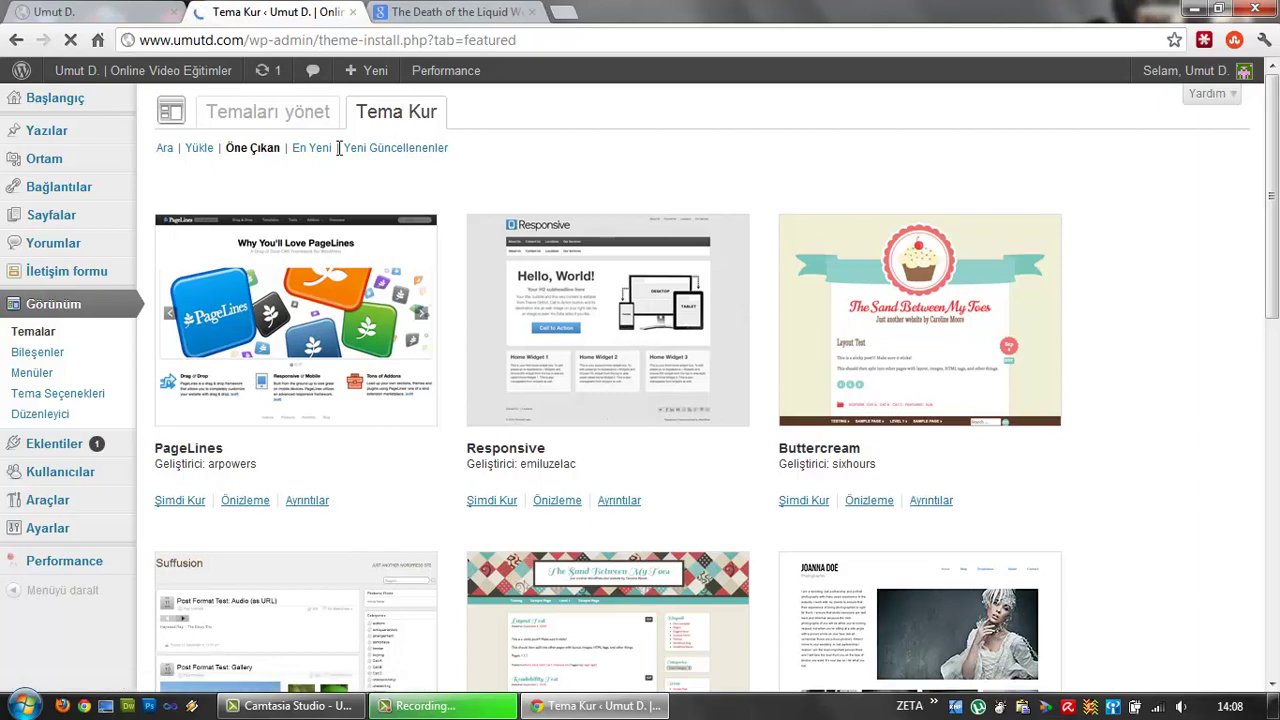
scroll(780, 287, "down", 10)
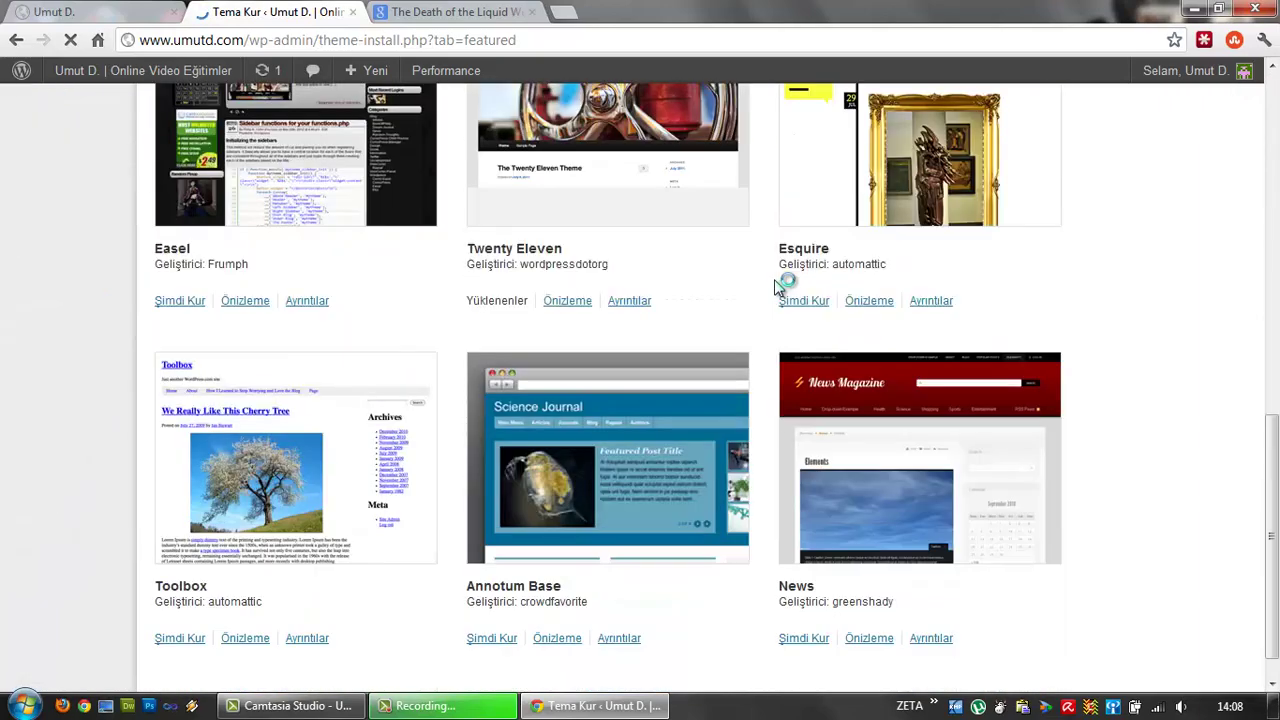
scroll(778, 300, "up", 10)
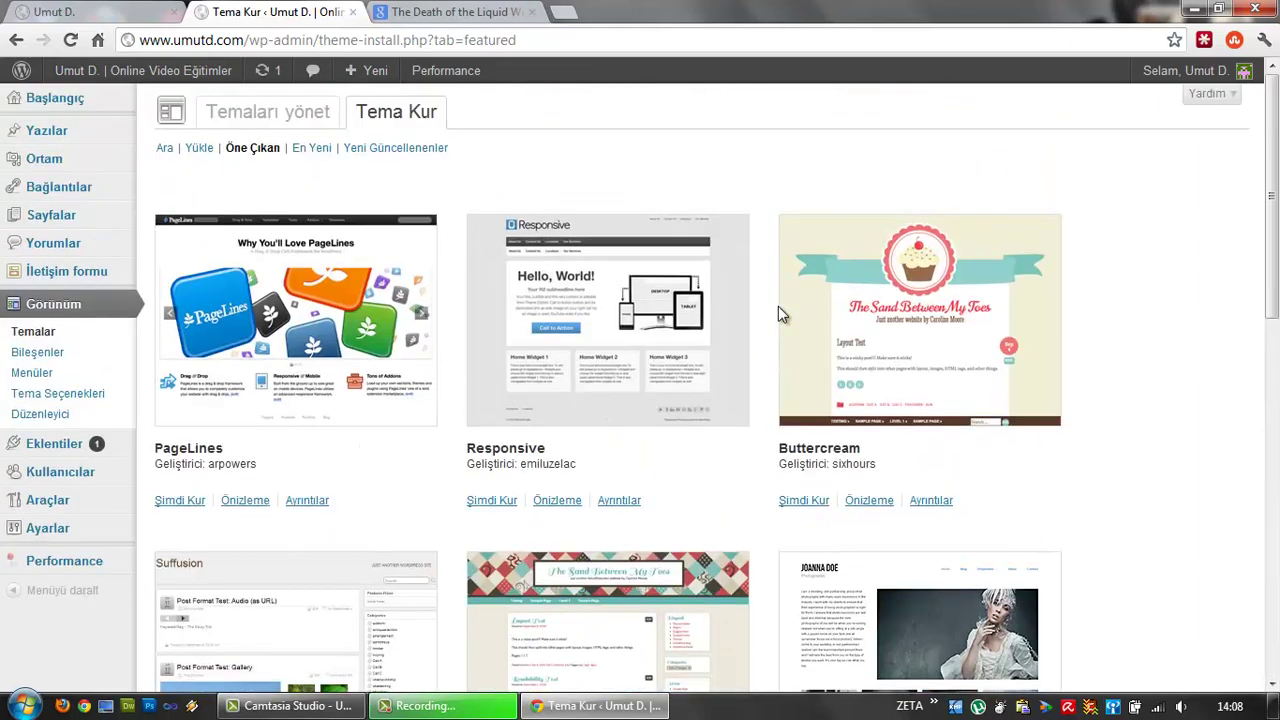
Open the newest themes listing and look through its themes
left_click(309, 148)
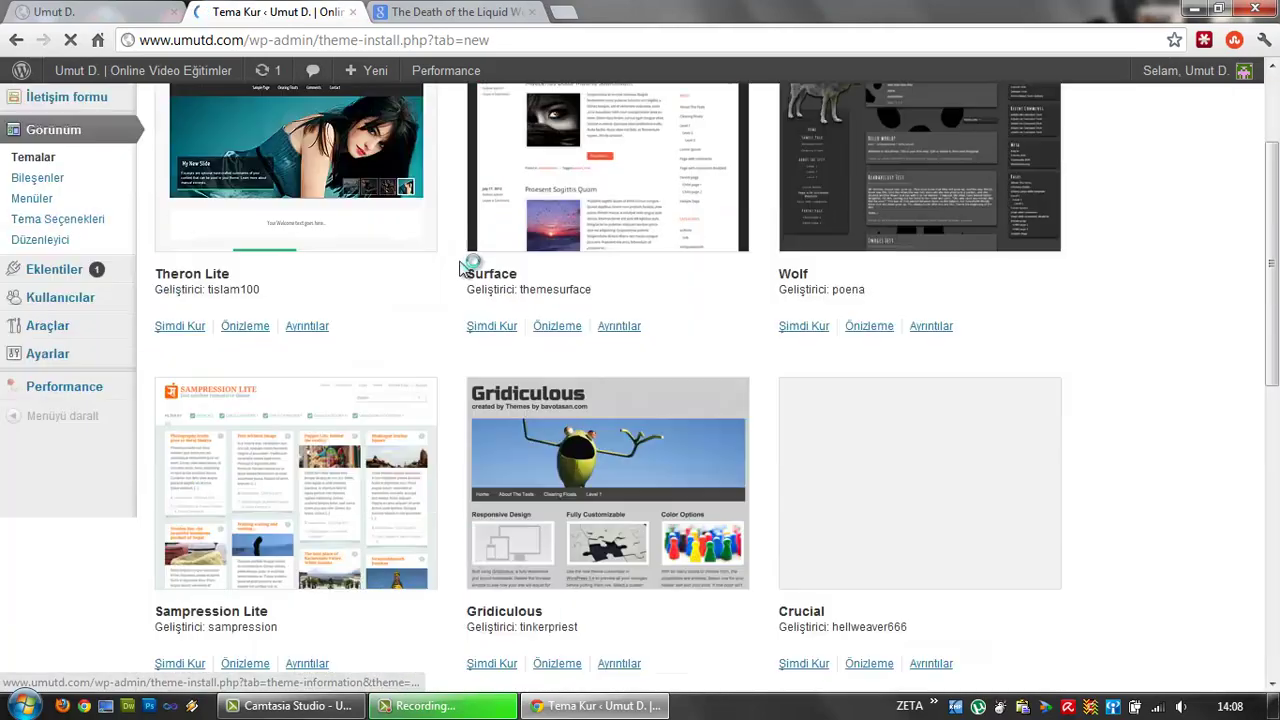
scroll(469, 266, "down", 4)
scroll(469, 266, "up", 4)
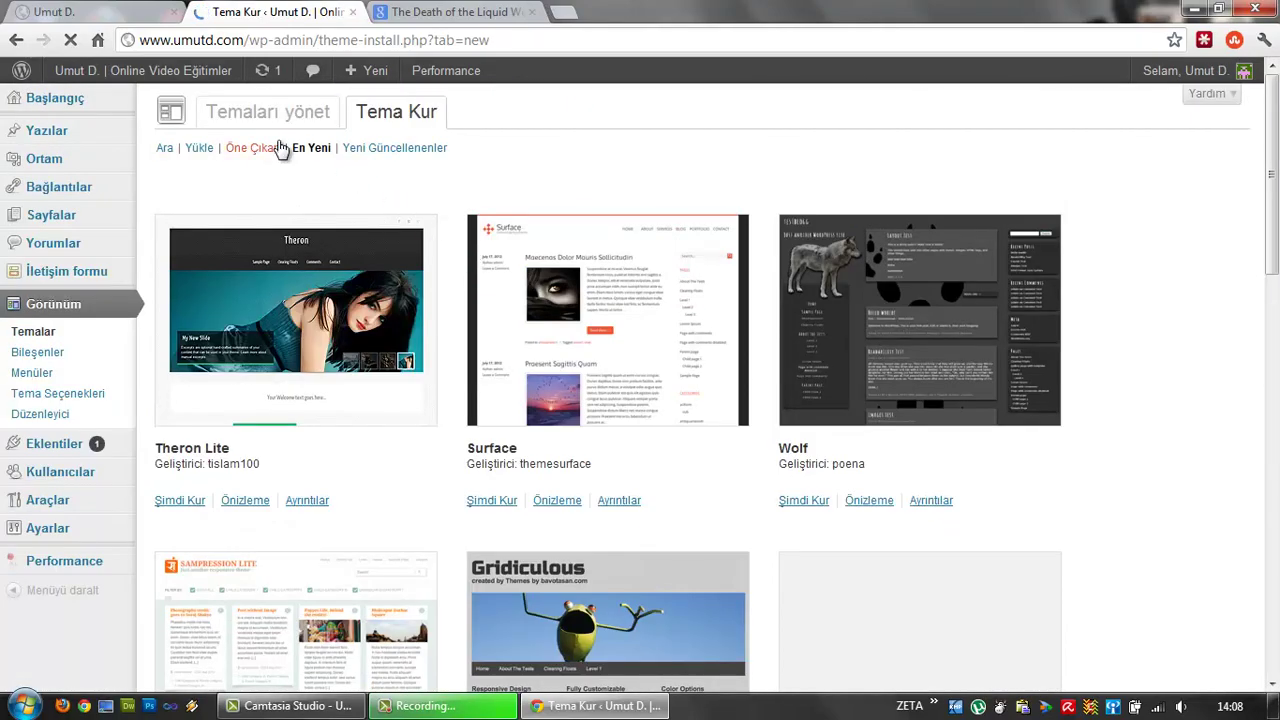
Open the recently updated themes listing and look through its themes
left_click(397, 156)
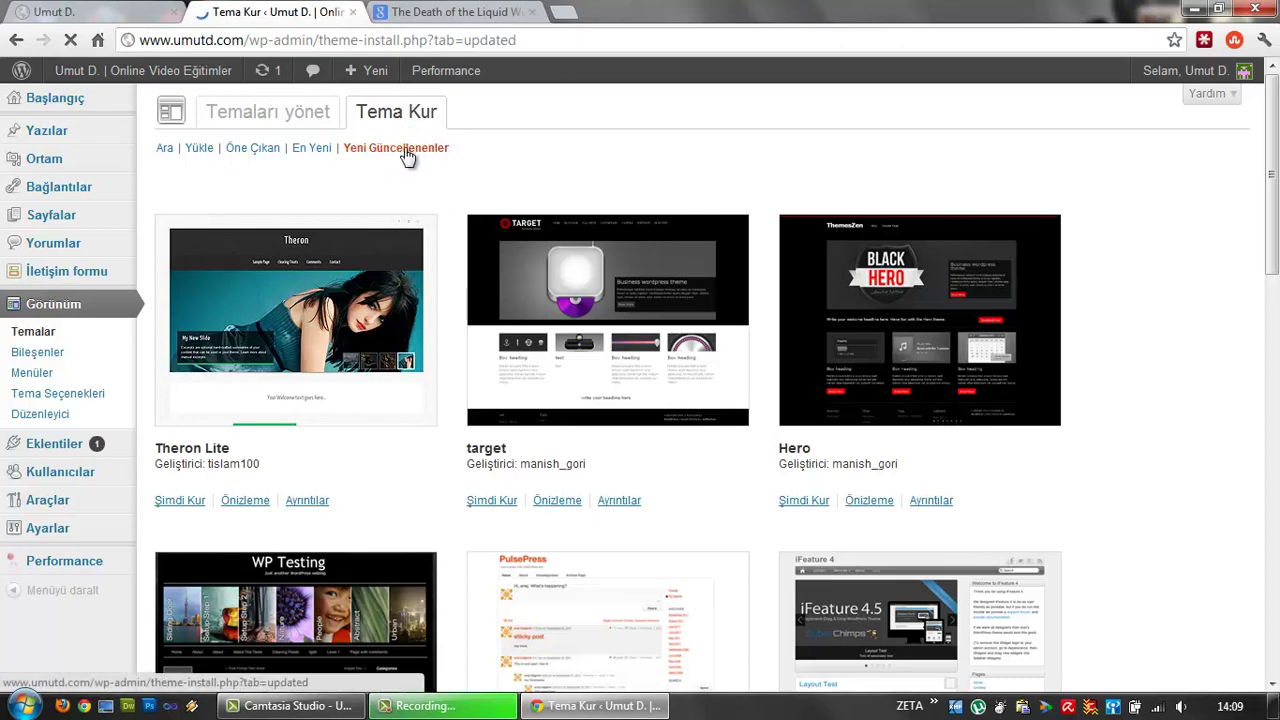
scroll(420, 165, "down", 2)
scroll(426, 172, "down", 3)
scroll(424, 163, "up", 4)
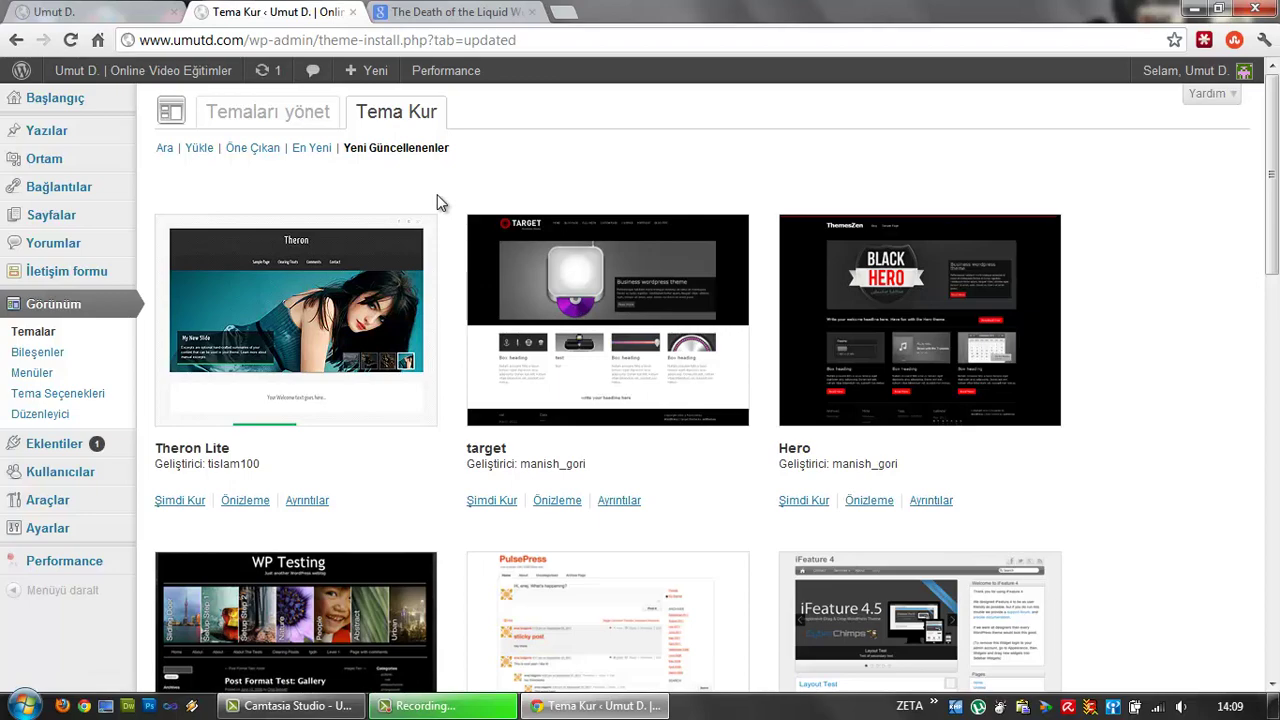
scroll(438, 198, "down", 4)
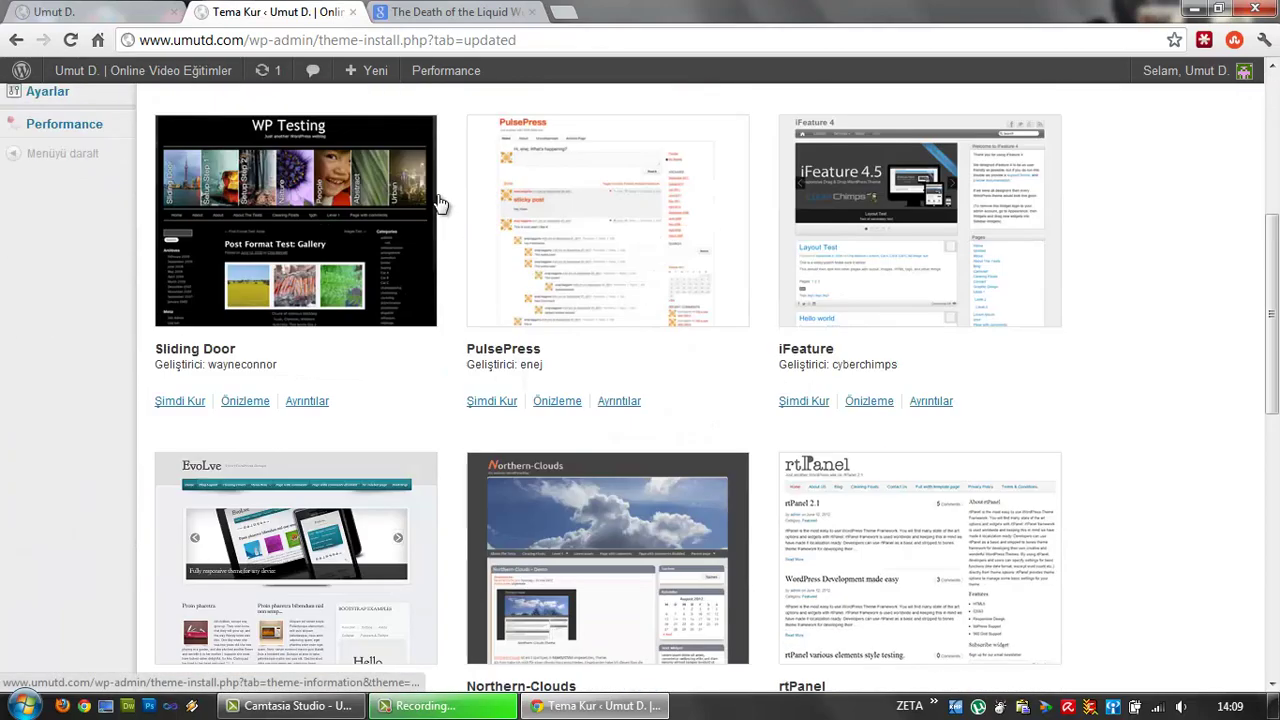
scroll(451, 240, "up", 4)
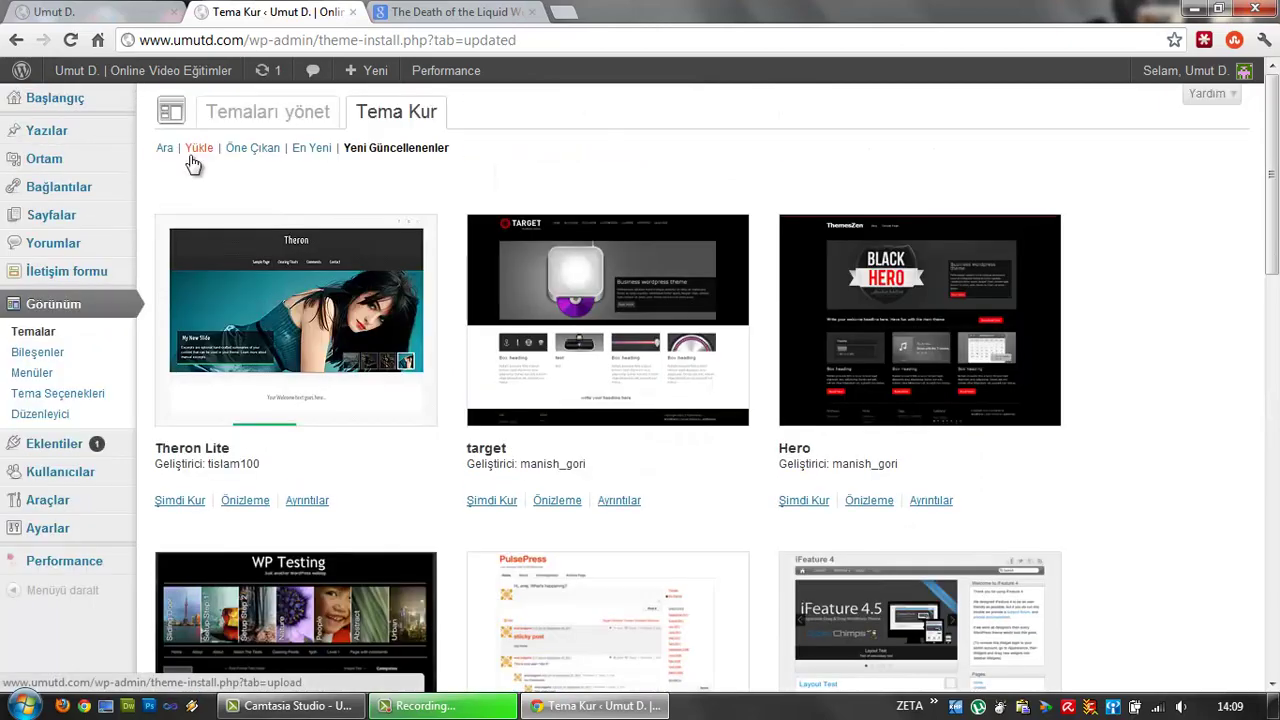
Open the page for installing a theme from a .zip file
left_click(196, 160)
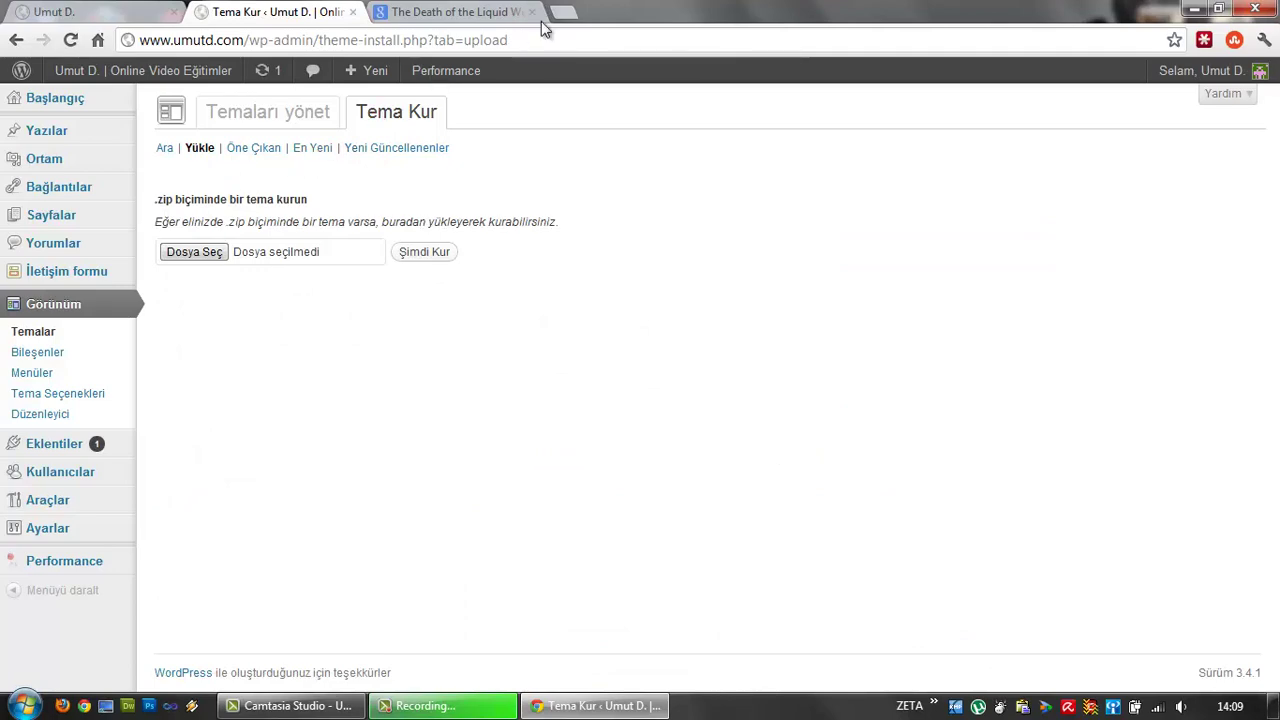
In the browser tab showing the liquid website design article, search for WordPress themes and open the WordPress.org Free Themes Directory
left_click(432, 14)
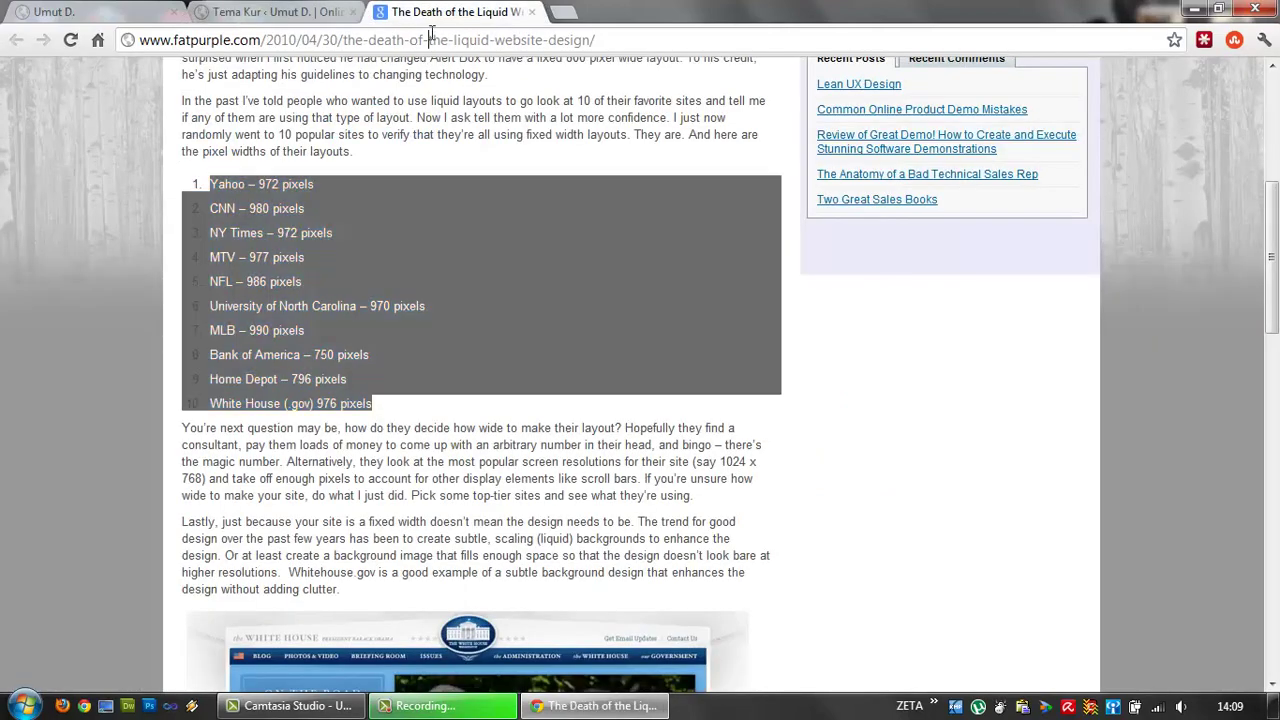
left_click(432, 38)
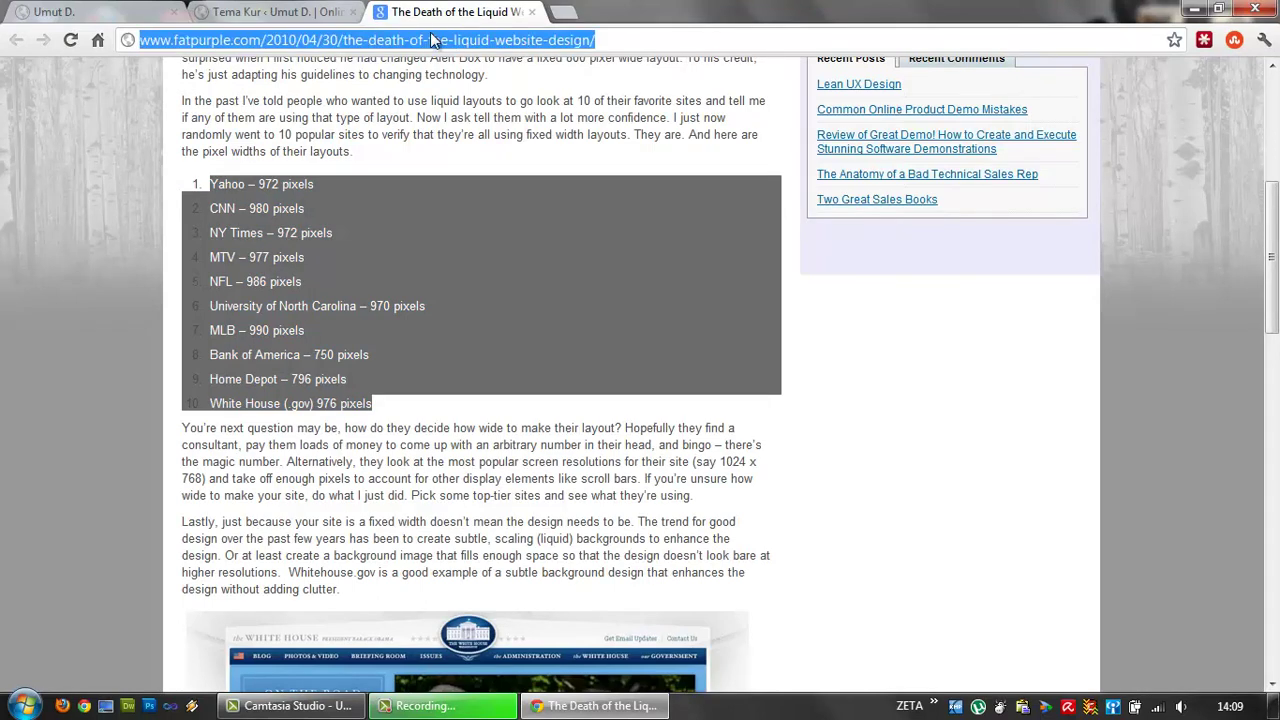
type("wordpress them")
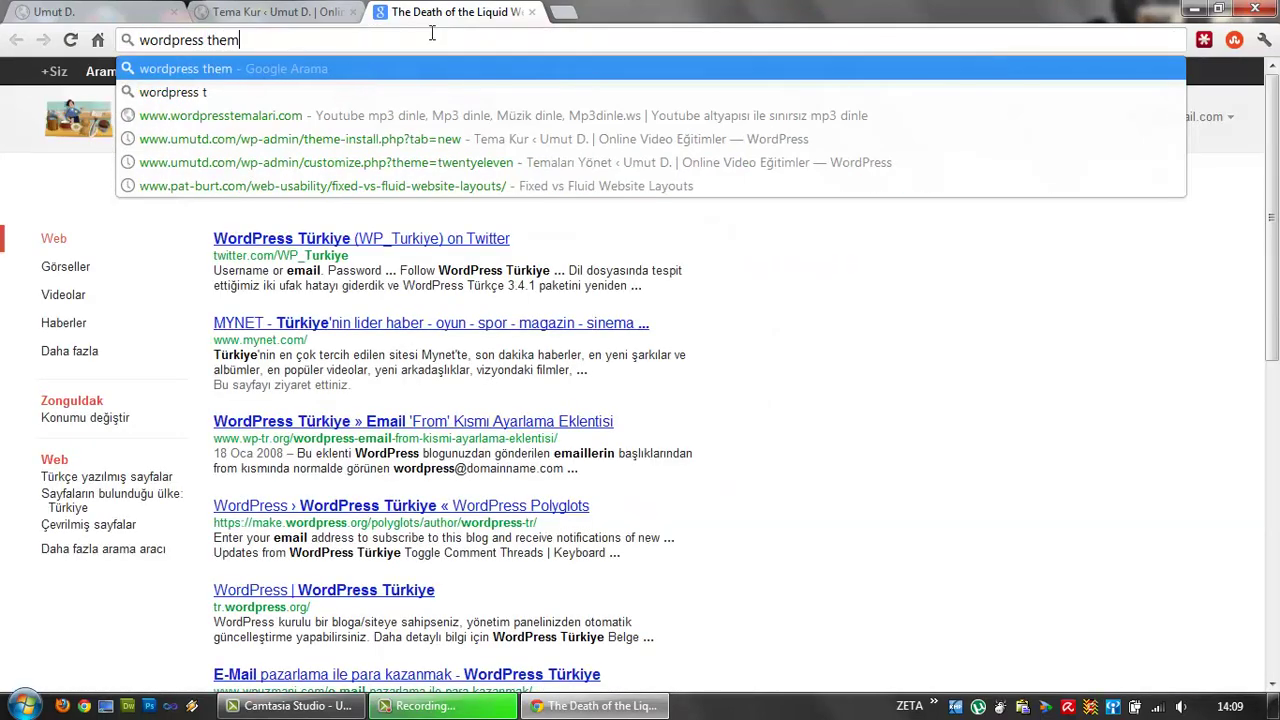
key("Return")
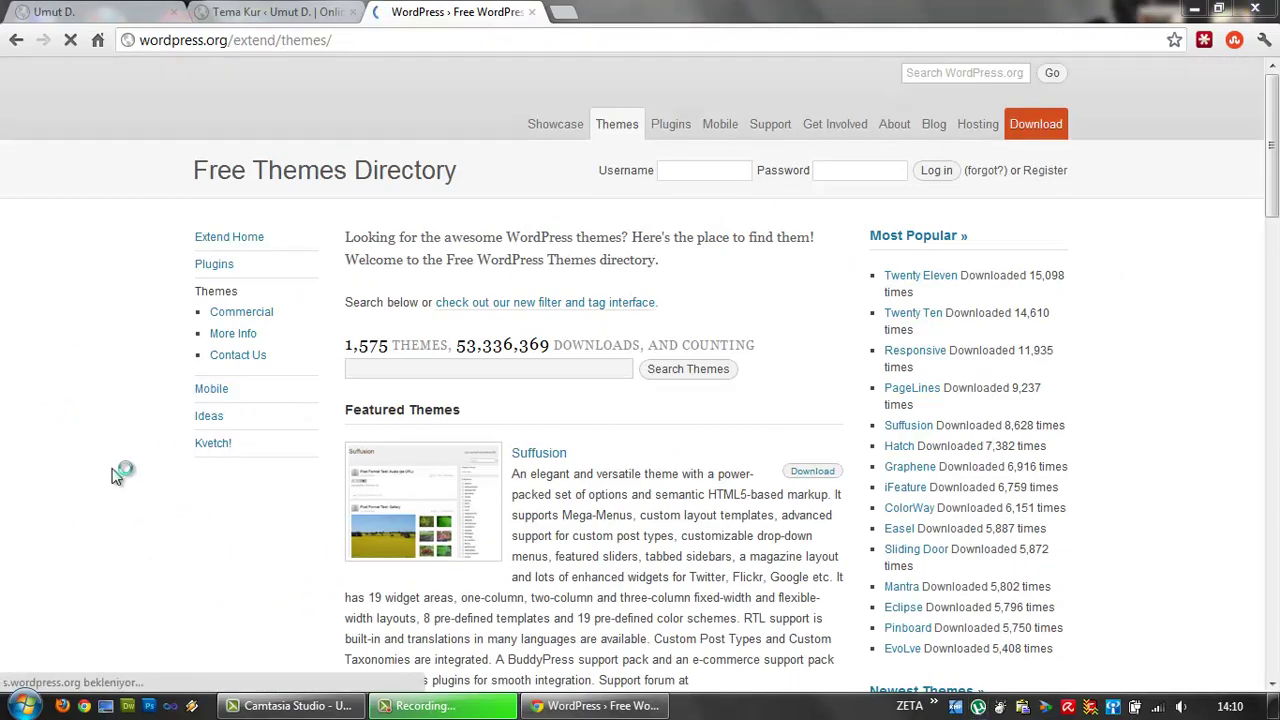
Look through the featured themes in the directory and download the Patchwork theme as a .zip file
scroll(48, 498, "down", 2)
scroll(48, 498, "up", 2)
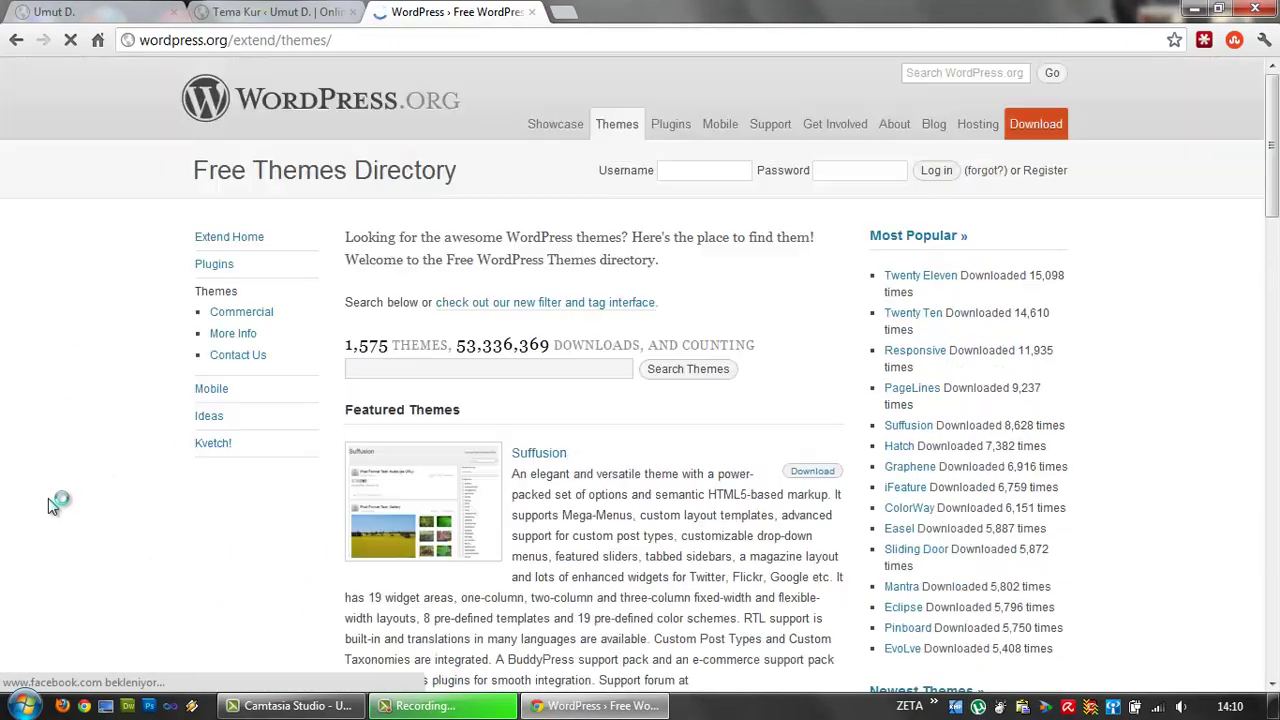
scroll(48, 498, "down", 4)
scroll(47, 525, "down", 1)
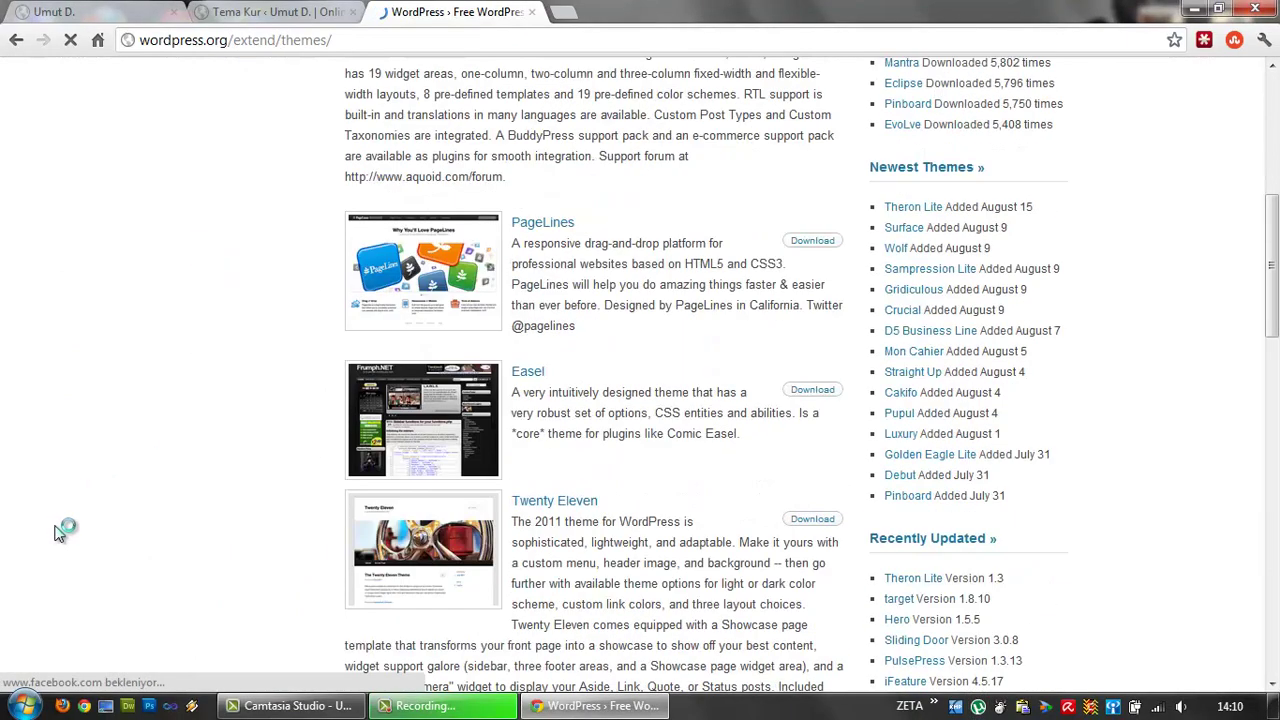
scroll(55, 530, "down", 3)
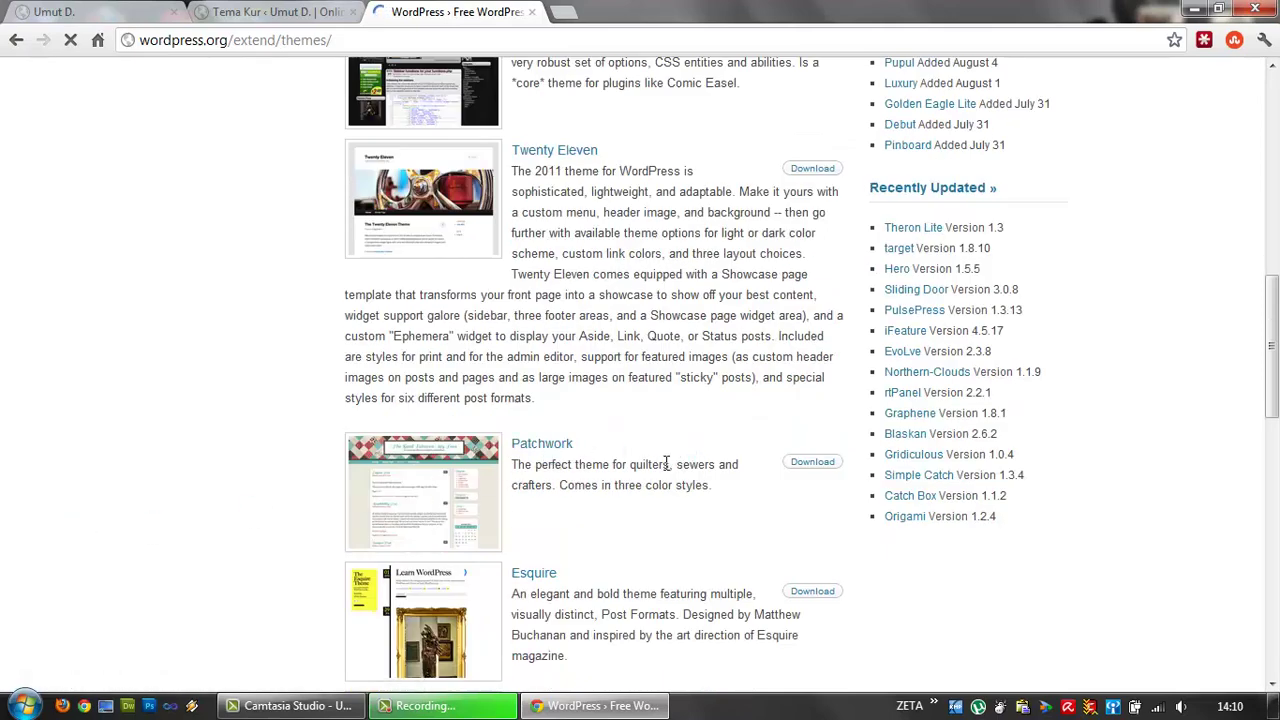
left_click(812, 467)
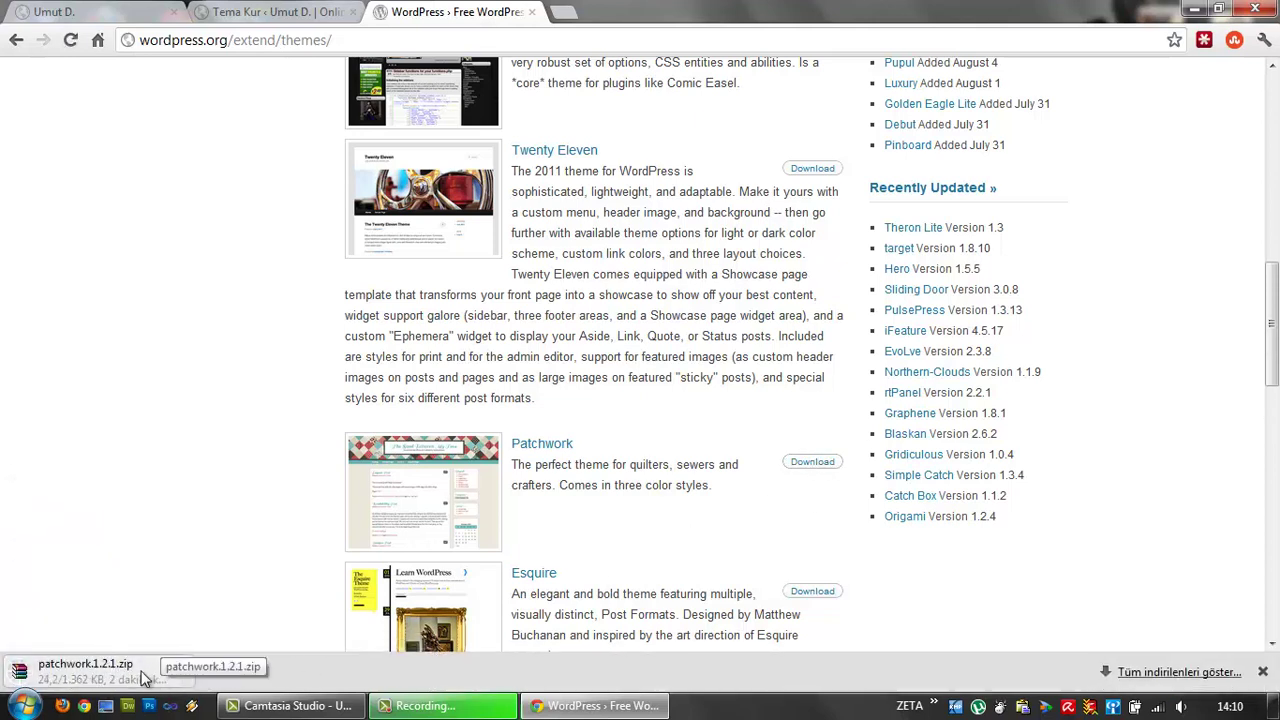
Return to the site's theme upload page while the Patchwork theme downloads
left_click(304, 14)
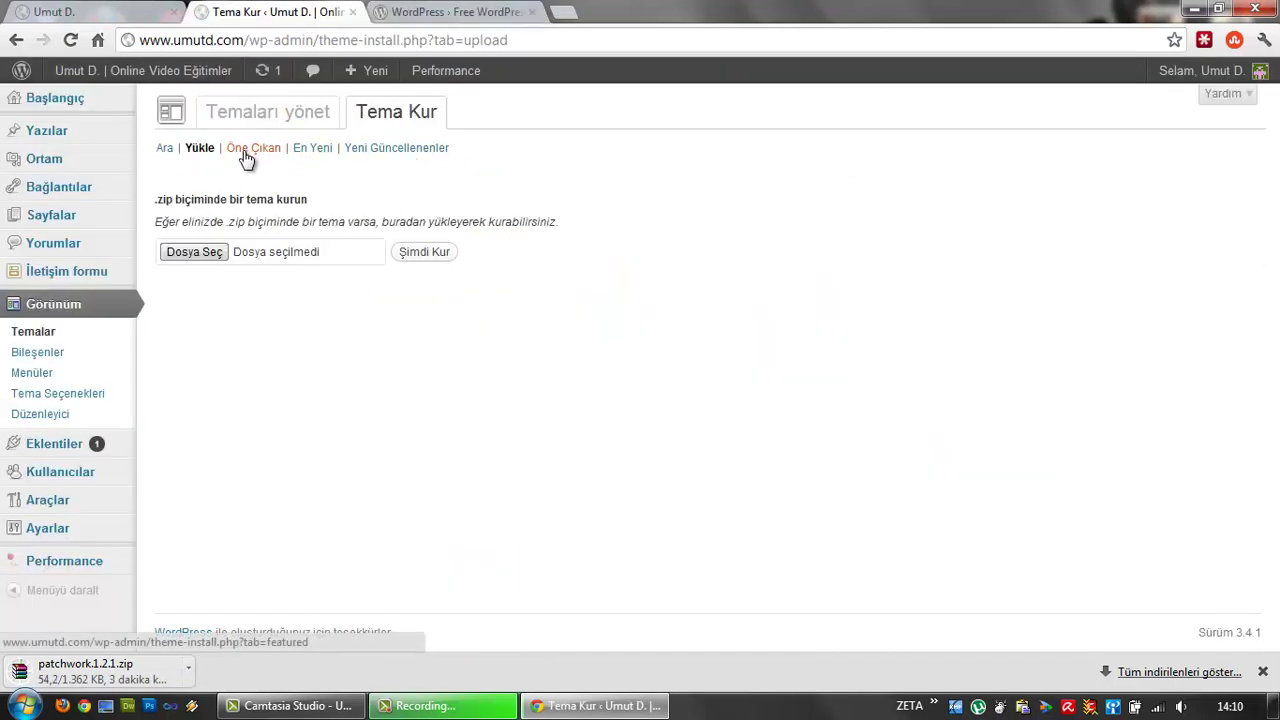
key("ctrl+Tab")
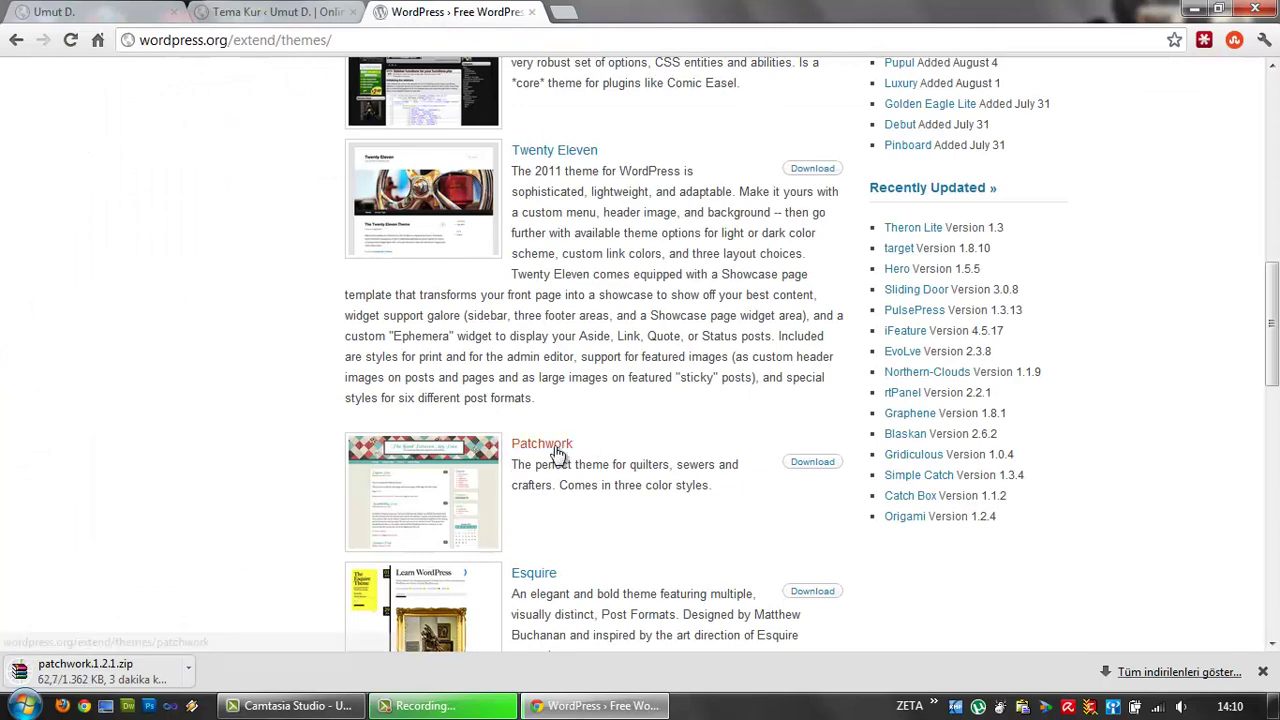
left_click(304, 12)
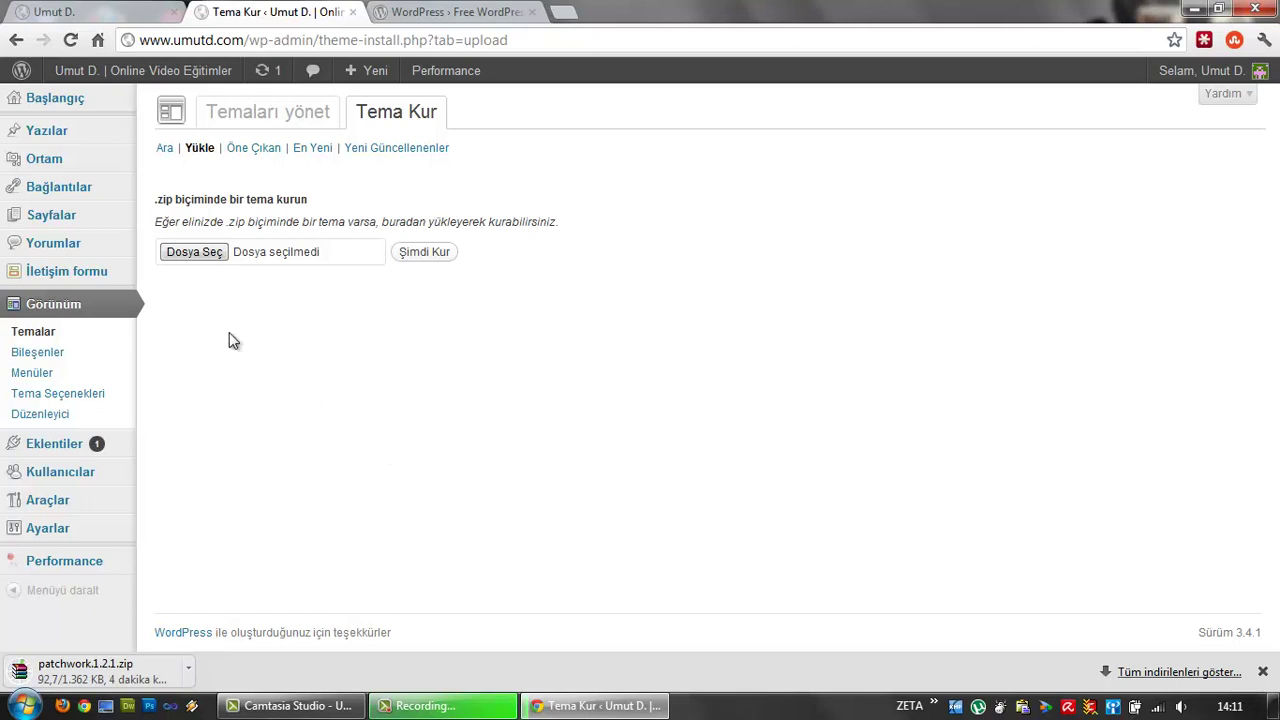
Check the running transfers in µTorrent and switch back to the browser
left_click(978, 708)
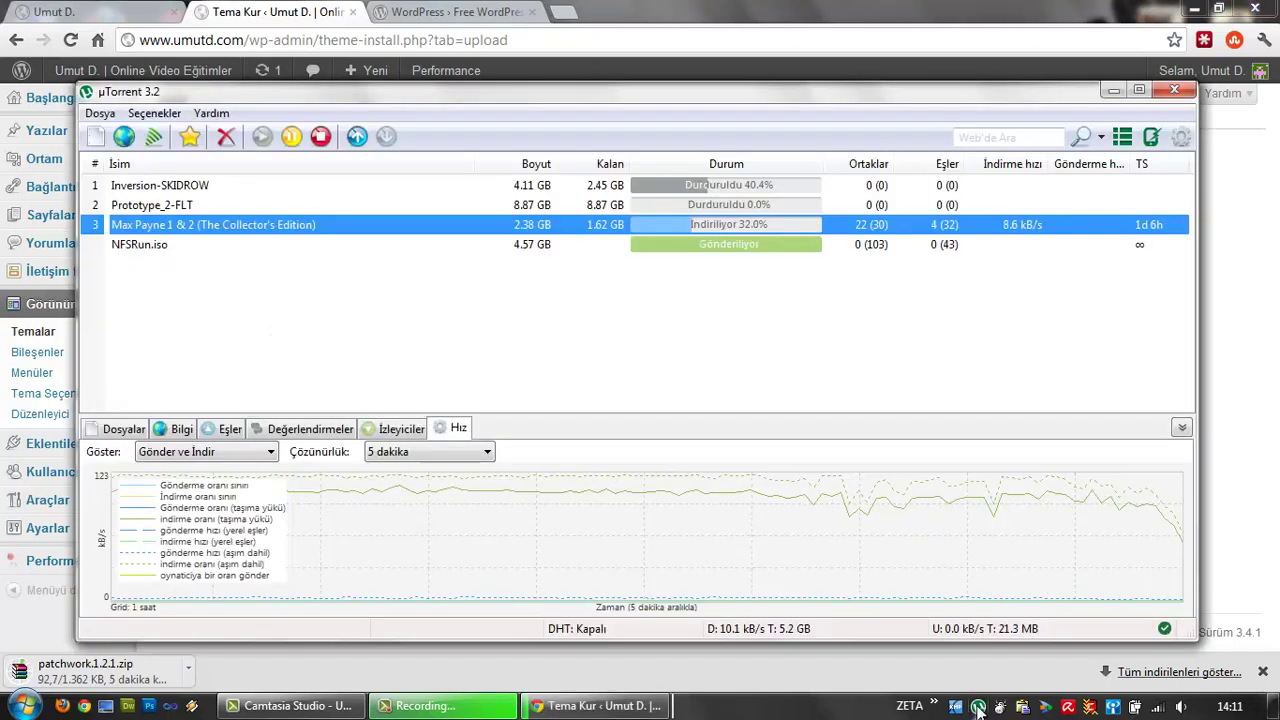
left_click(600, 706)
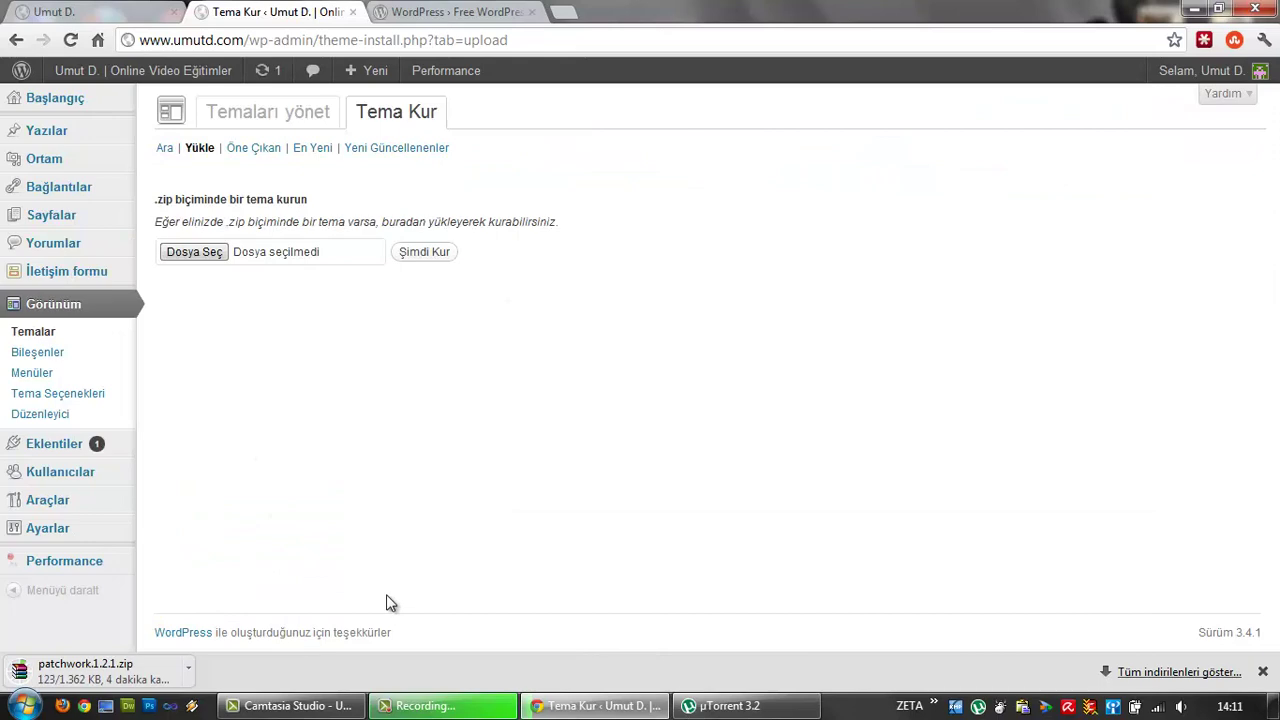
Browse for the patchwork.1.2.1.zip.crdownload file on the desktop for the theme upload and cancel the file selection
left_click(214, 254)
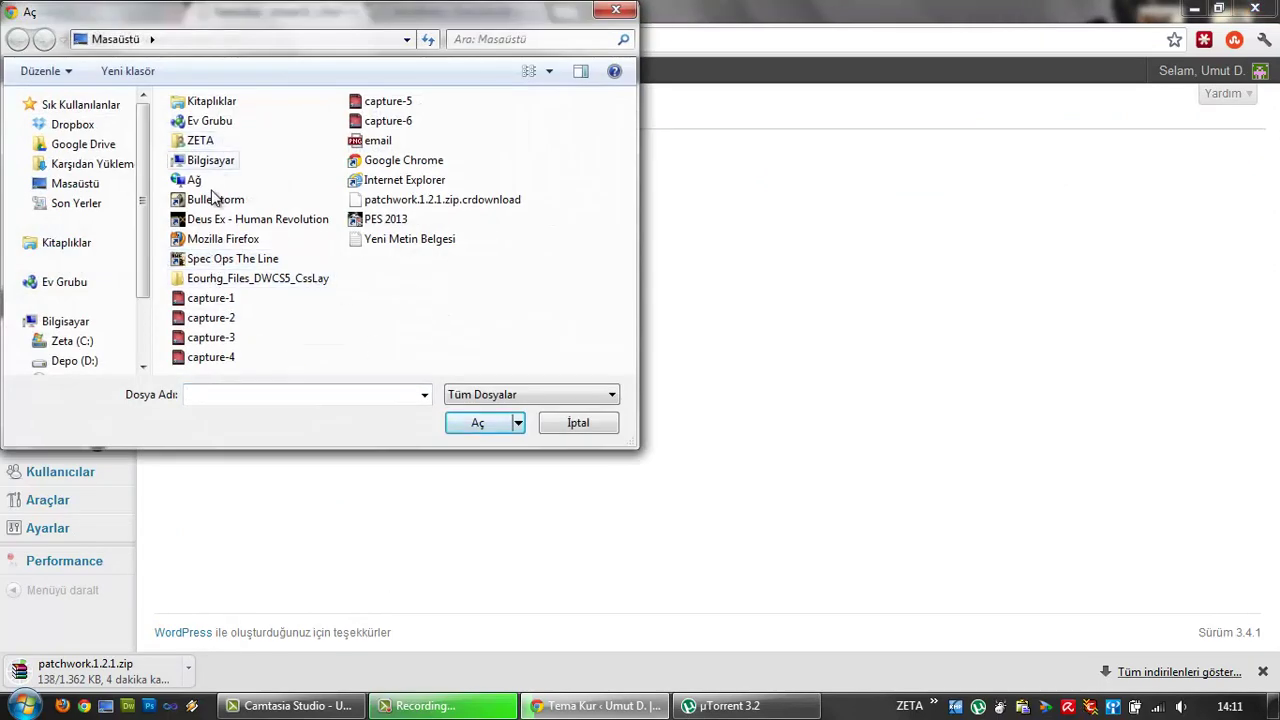
left_click(409, 202)
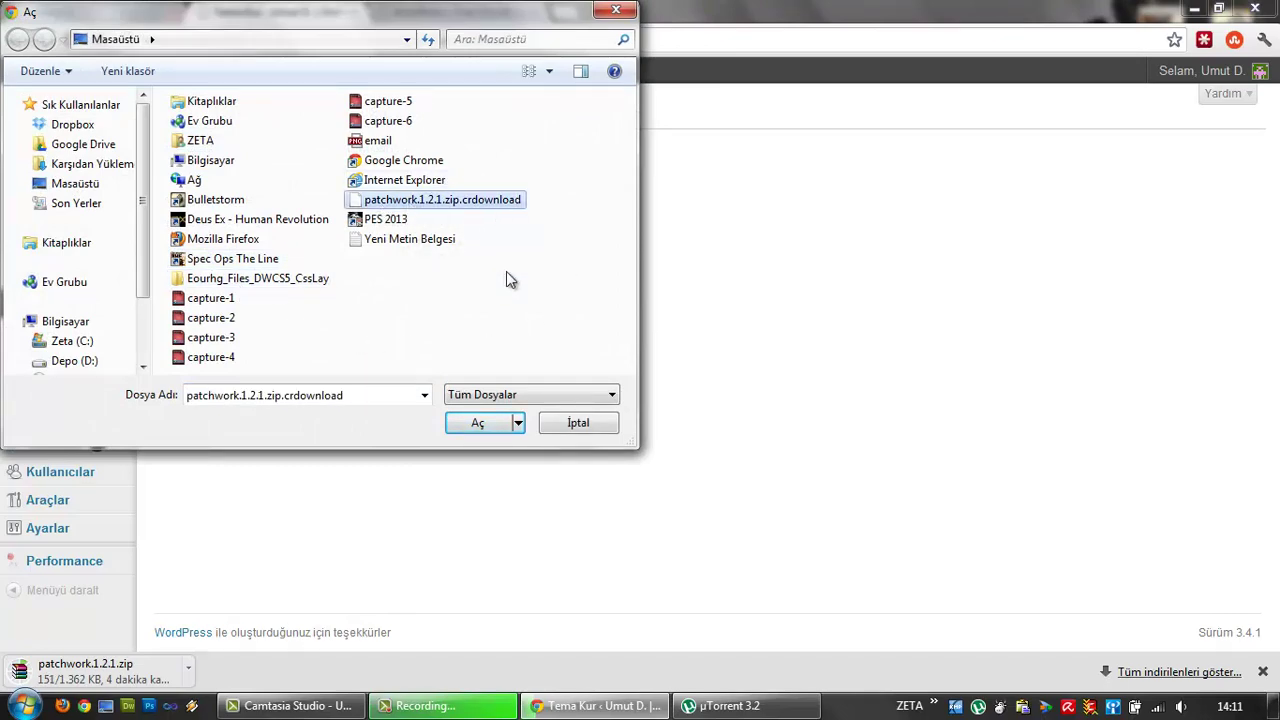
left_click(555, 428)
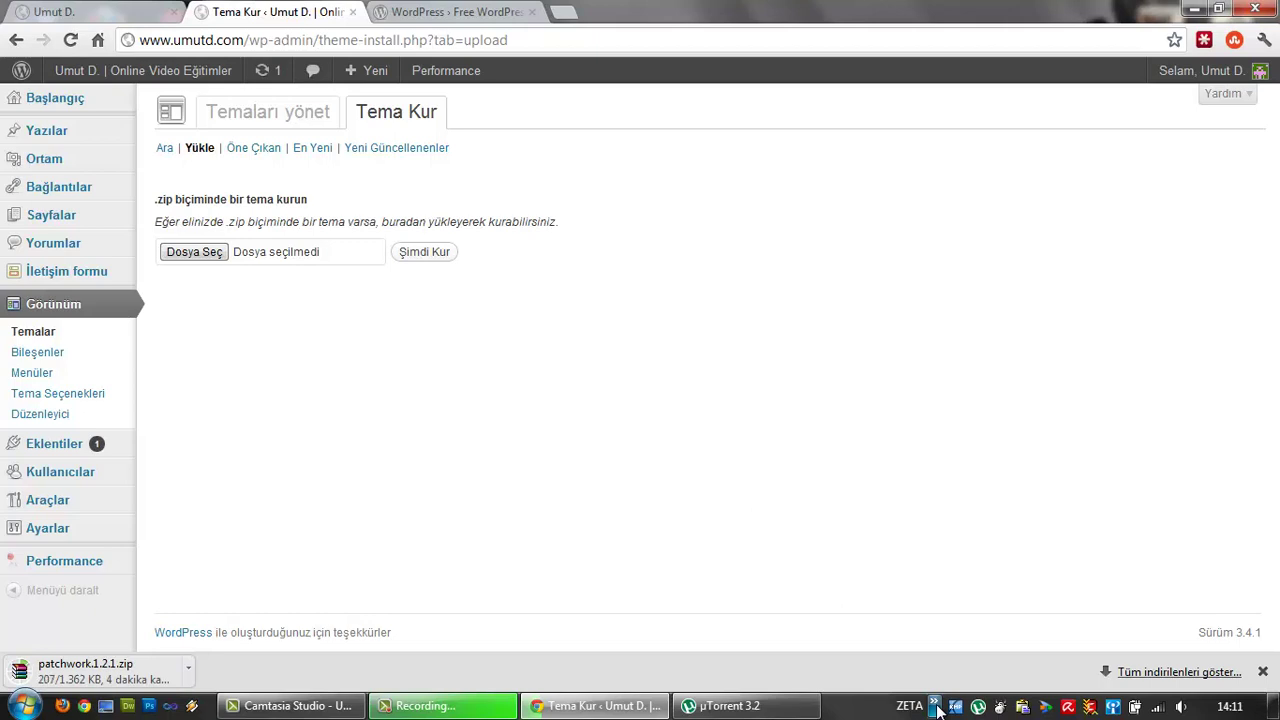
Launch FileZilla, open its Site Manager and reposition the Site Manager window
left_click(935, 706)
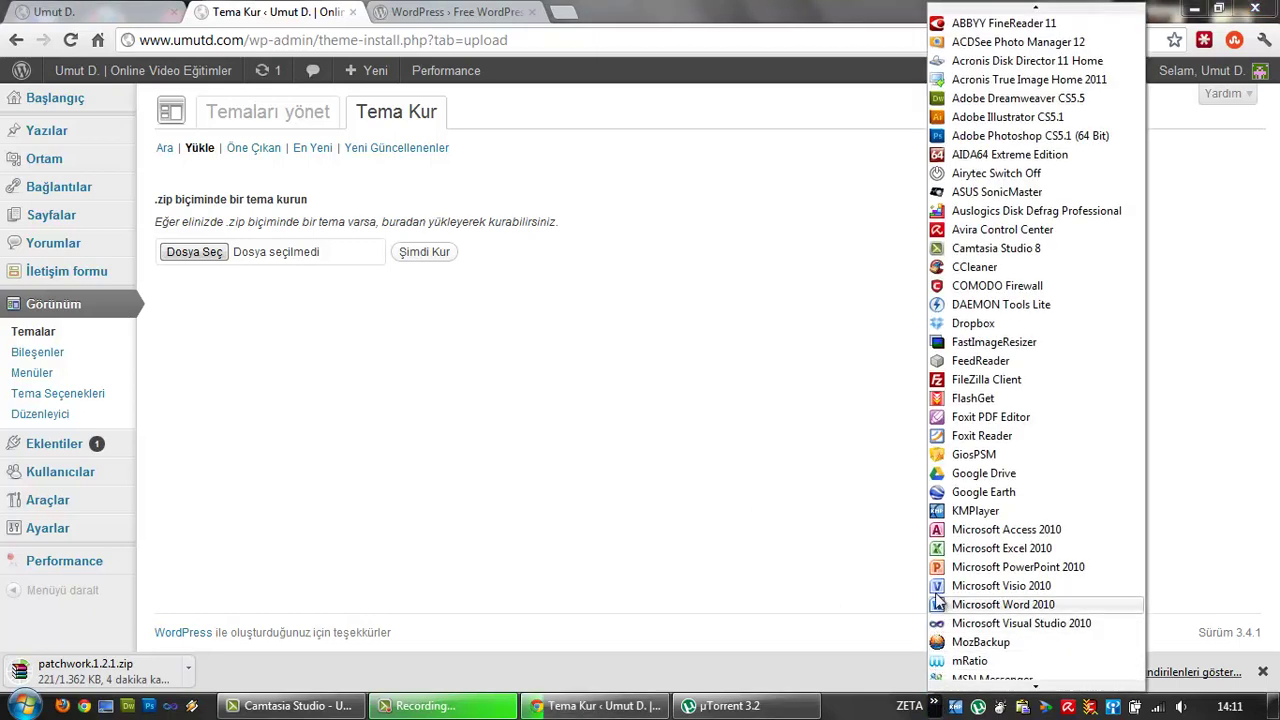
left_click(968, 385)
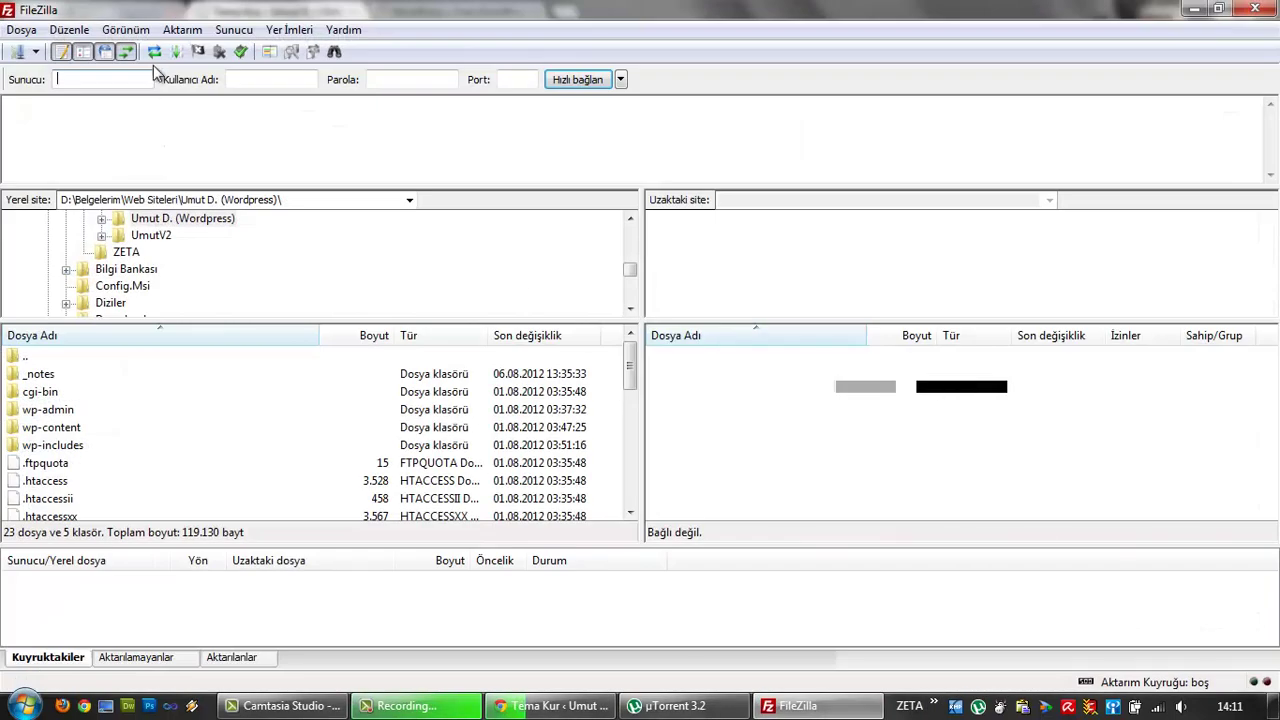
left_click(16, 53)
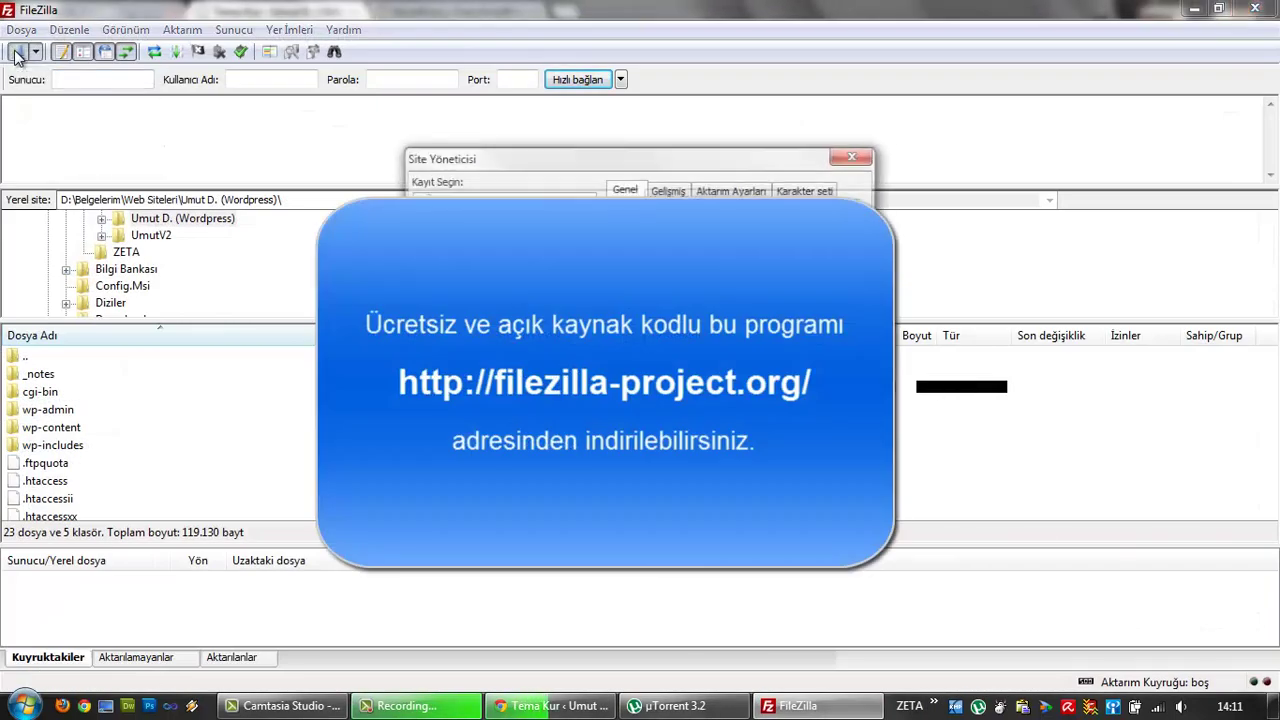
left_click_drag(523, 160, 593, 198)
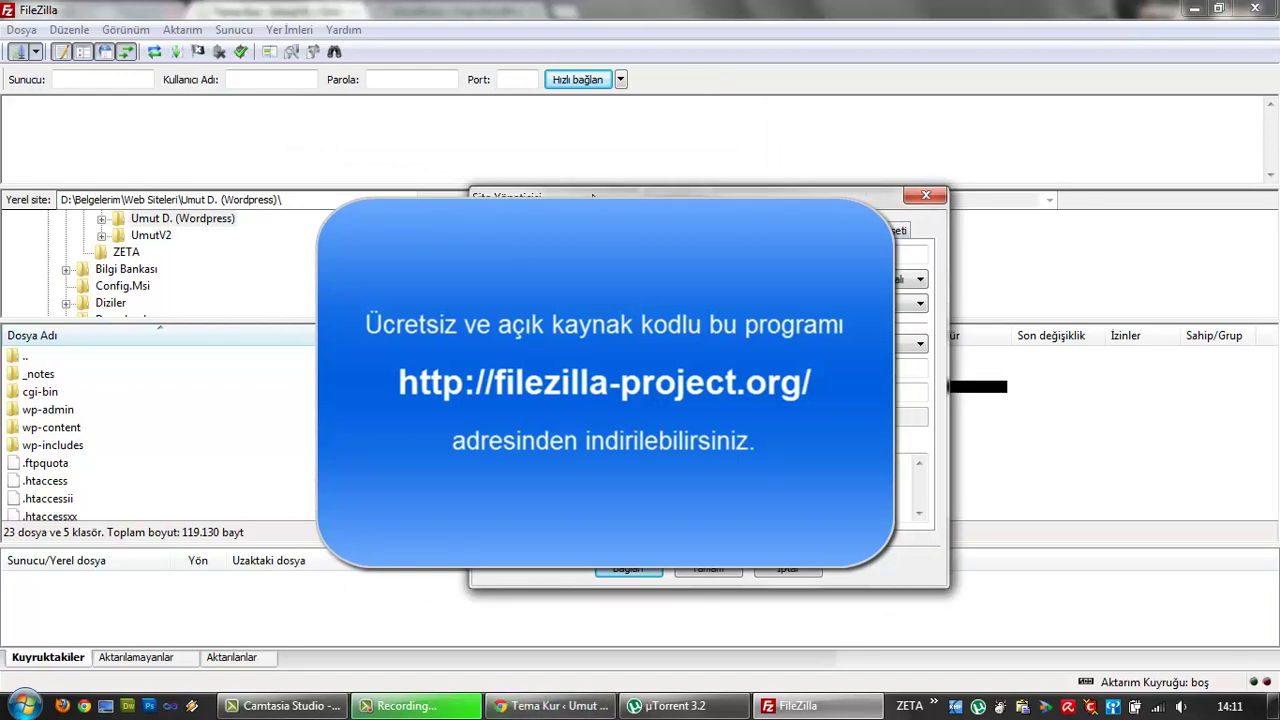
left_click_drag(585, 197, 505, 177)
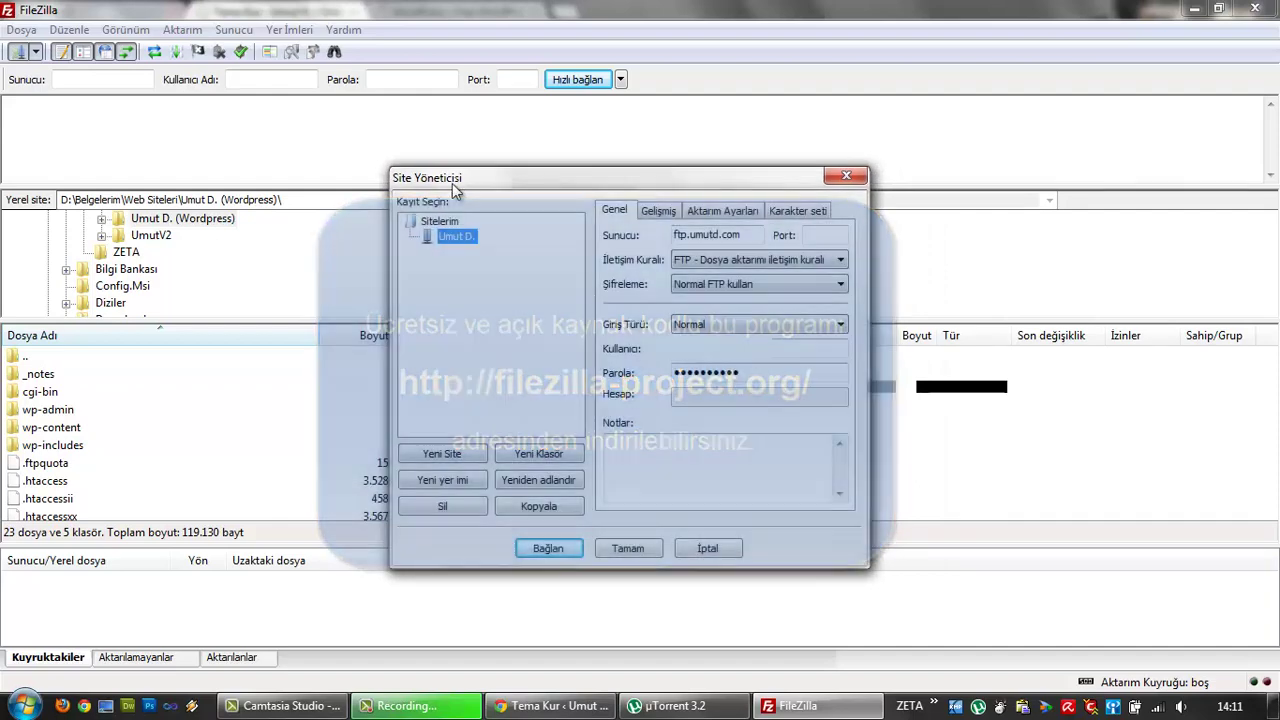
Examine where a new site, its FTP server address and its port are entered in the Site Manager
left_click(427, 452)
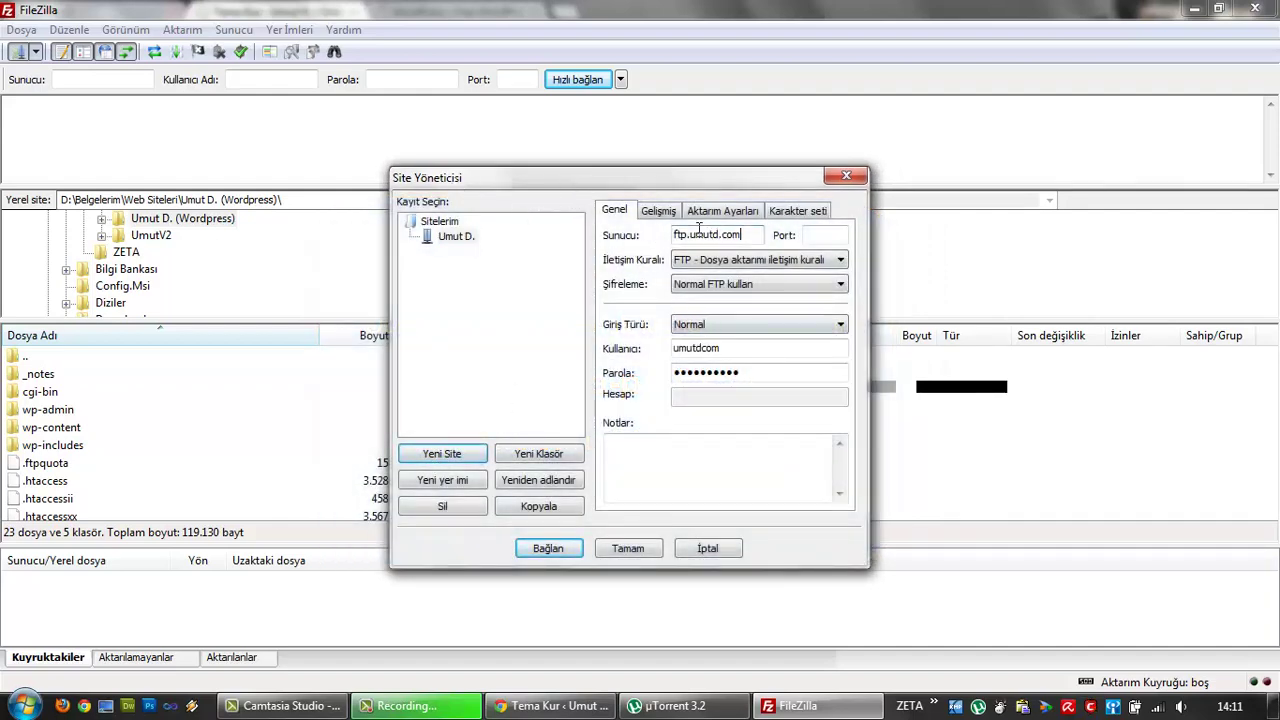
left_click_drag(761, 235, 637, 234)
left_click(760, 238)
left_click_drag(760, 238, 657, 243)
left_click(824, 238)
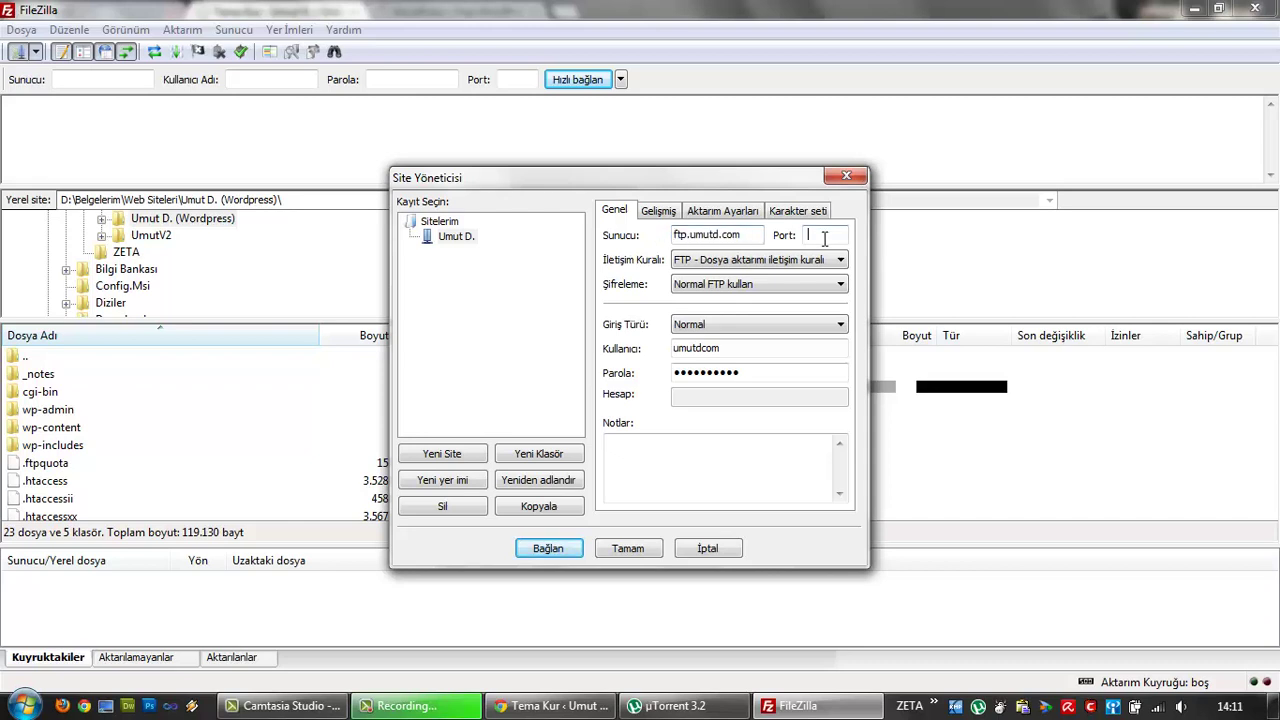
Examine the encryption options for the FTP site, leaving plain FTP selected
left_click(752, 288)
left_click(752, 288)
left_click(751, 289)
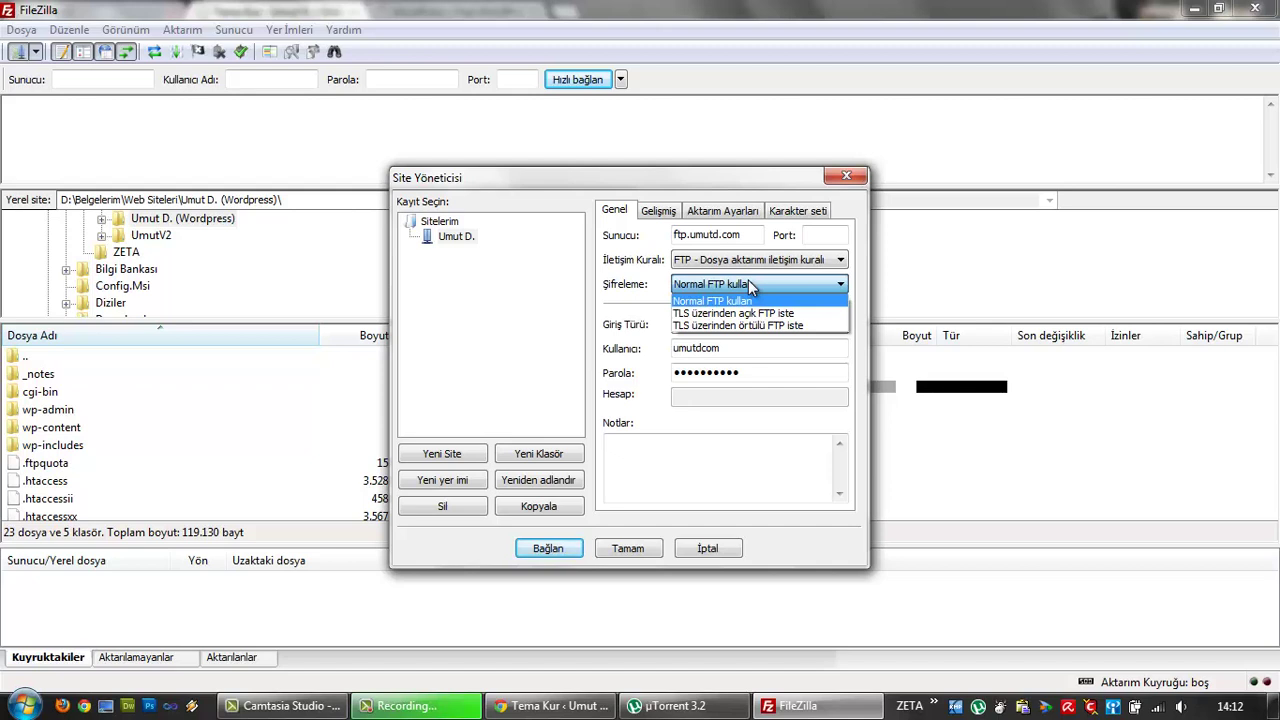
left_click(752, 286)
left_click(749, 285)
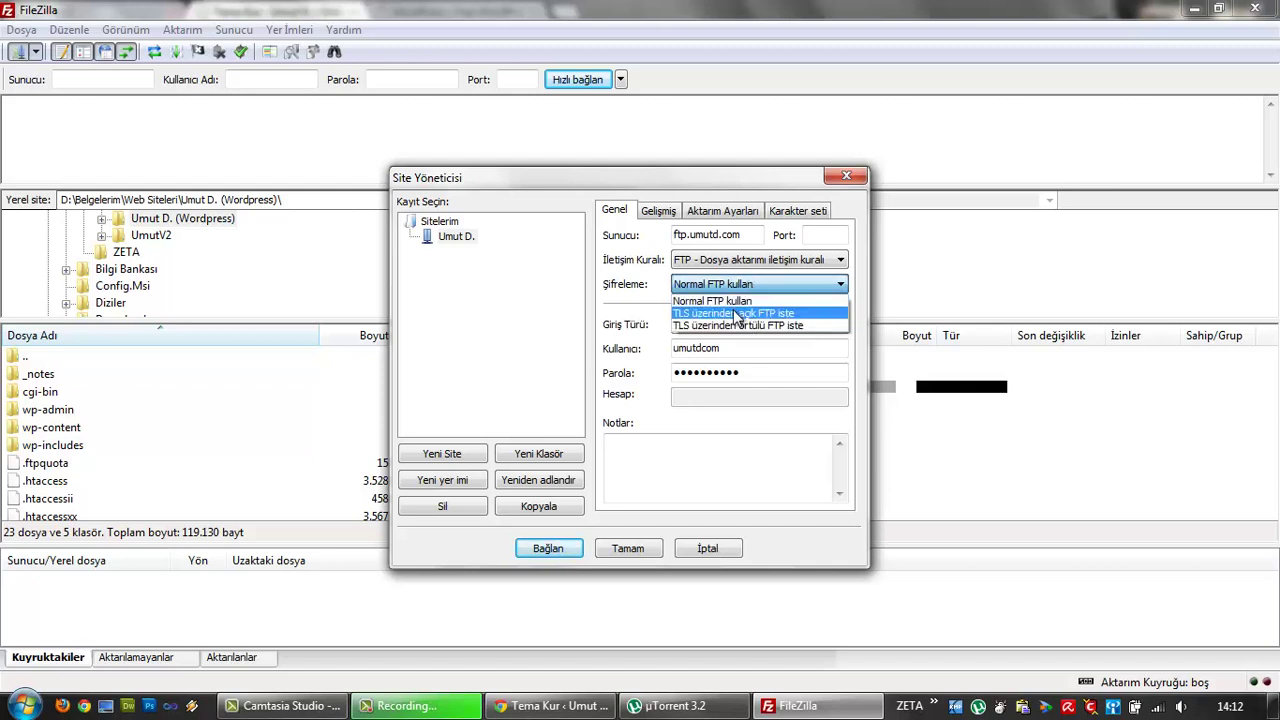
left_click(745, 284)
Examine the protocol options for the site, keeping FTP rather than SFTP
left_click(735, 261)
left_click(730, 261)
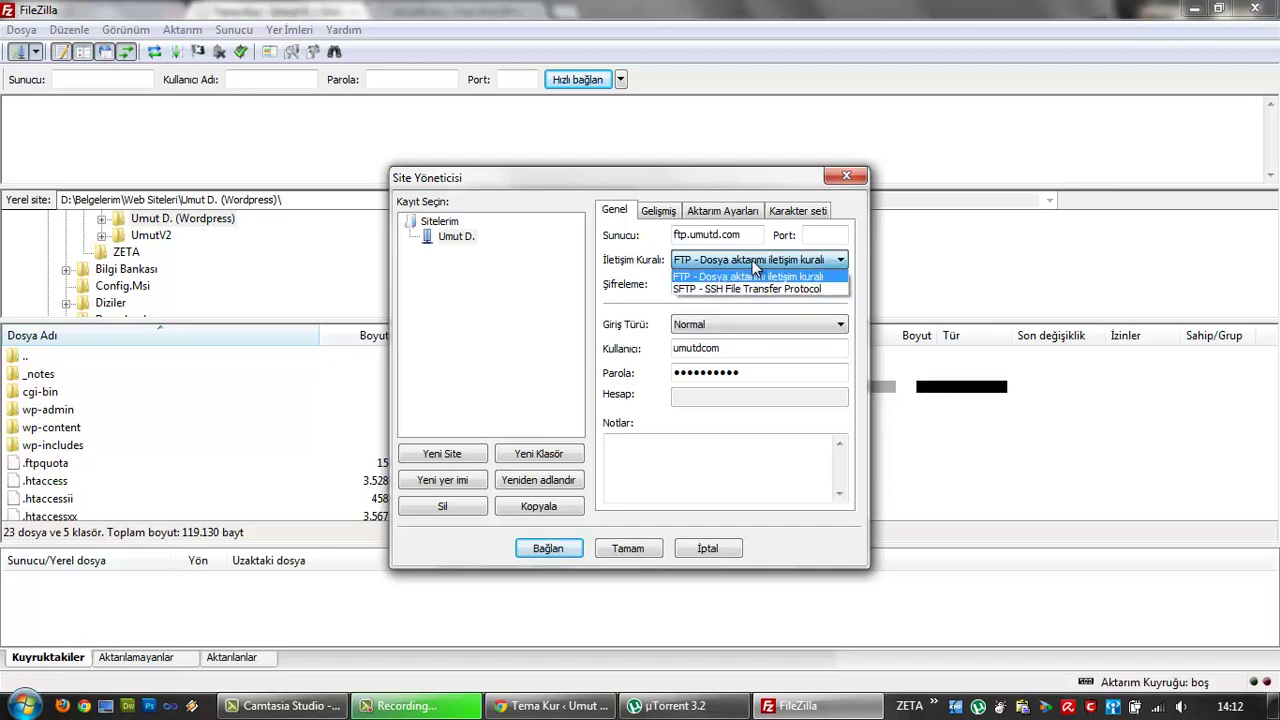
left_click(728, 261)
left_click(727, 262)
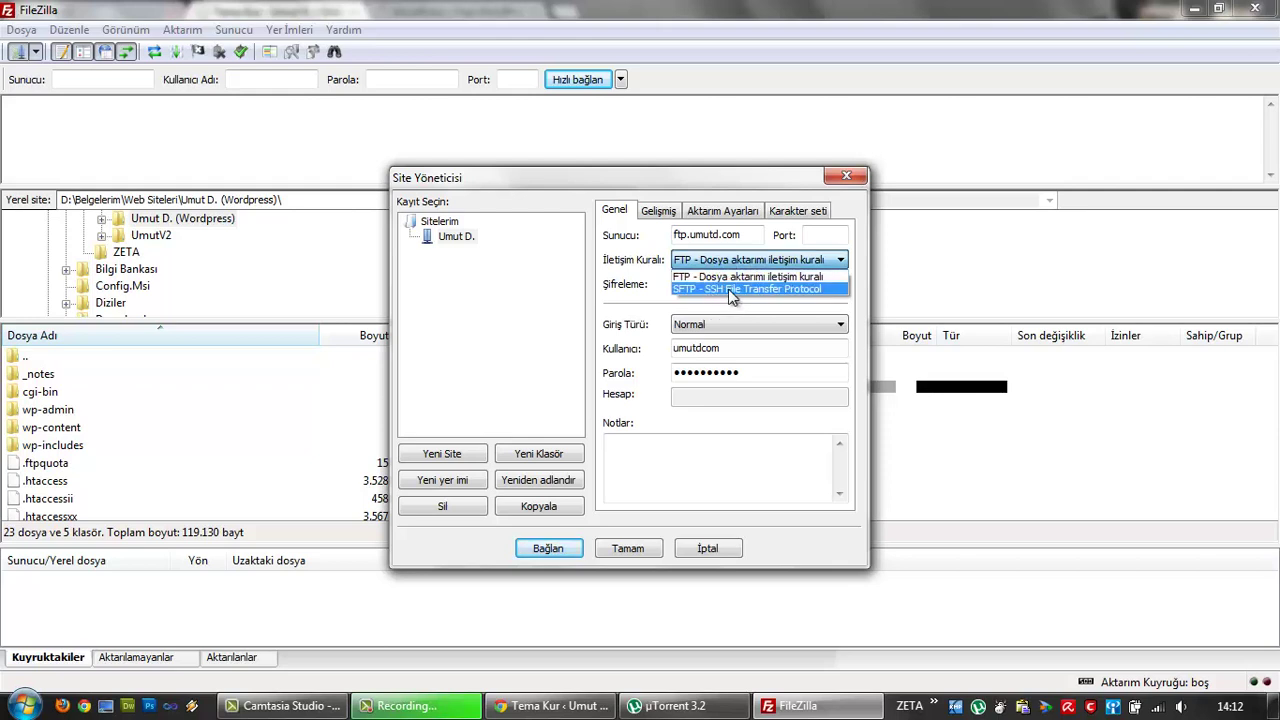
left_click(766, 270)
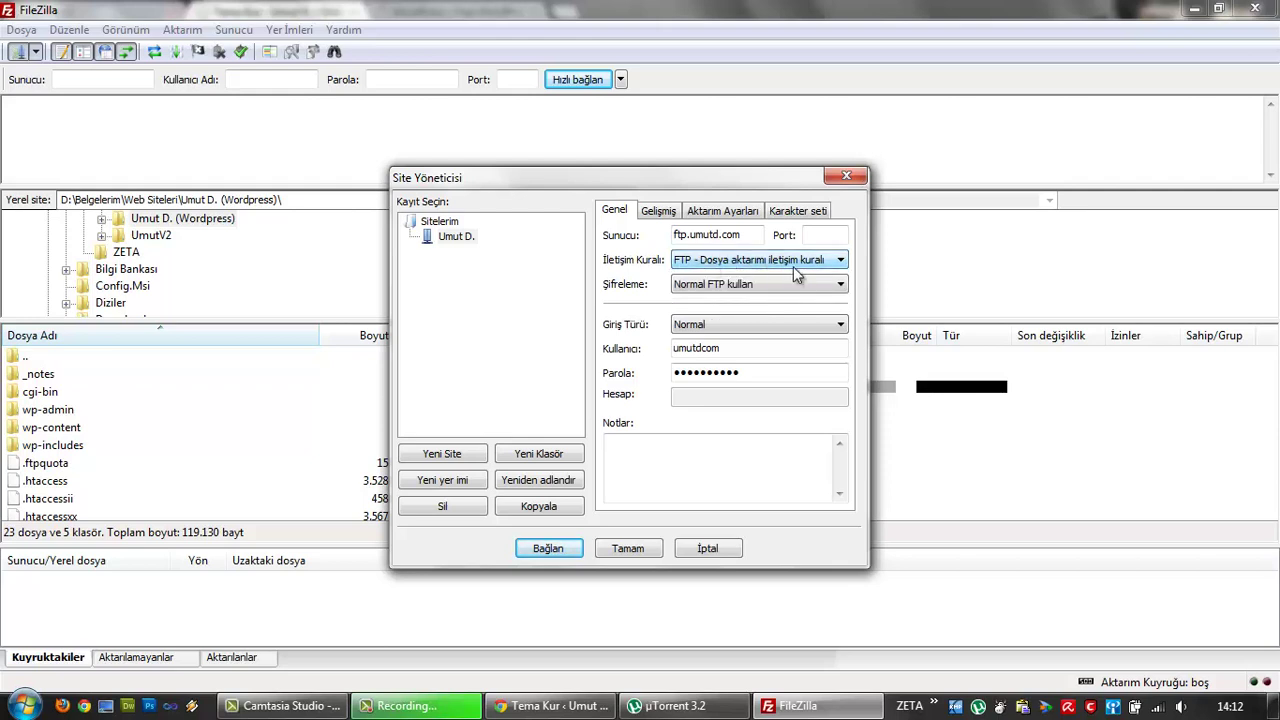
Examine the login type options for the site, keeping Normal, along with the user name and password fields
left_click(705, 328)
left_click(706, 328)
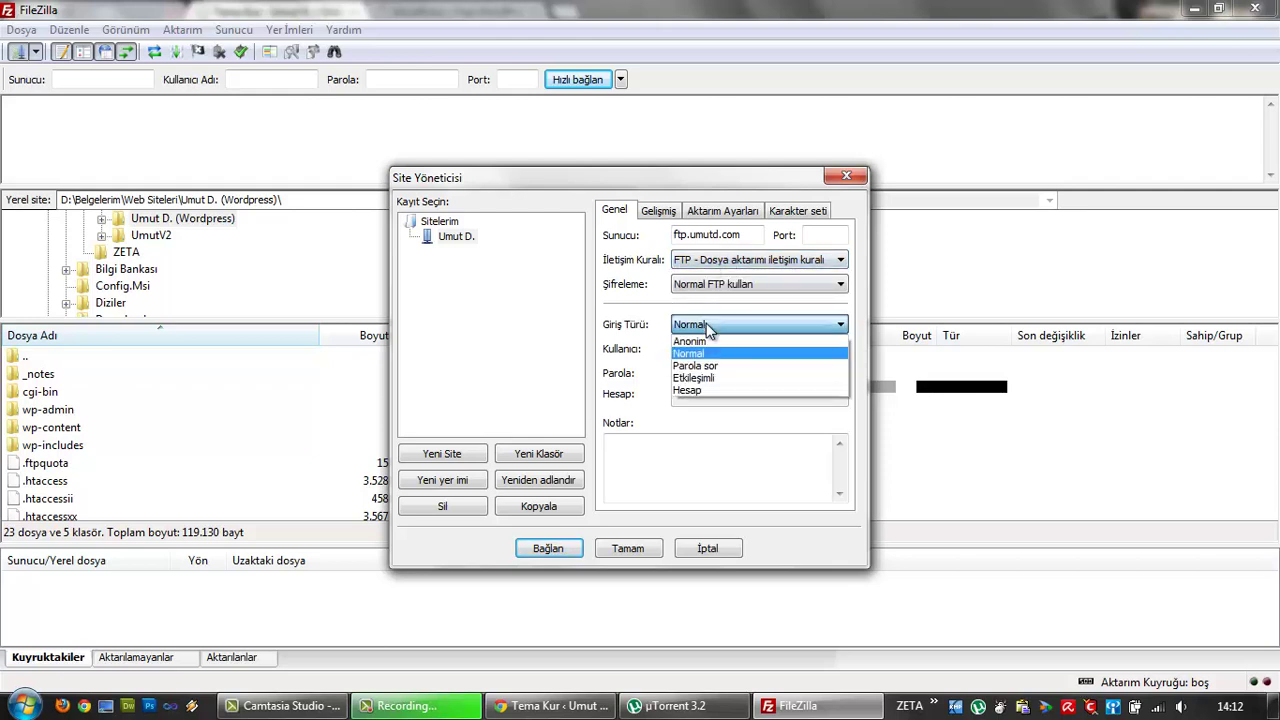
left_click(612, 328)
left_click(704, 325)
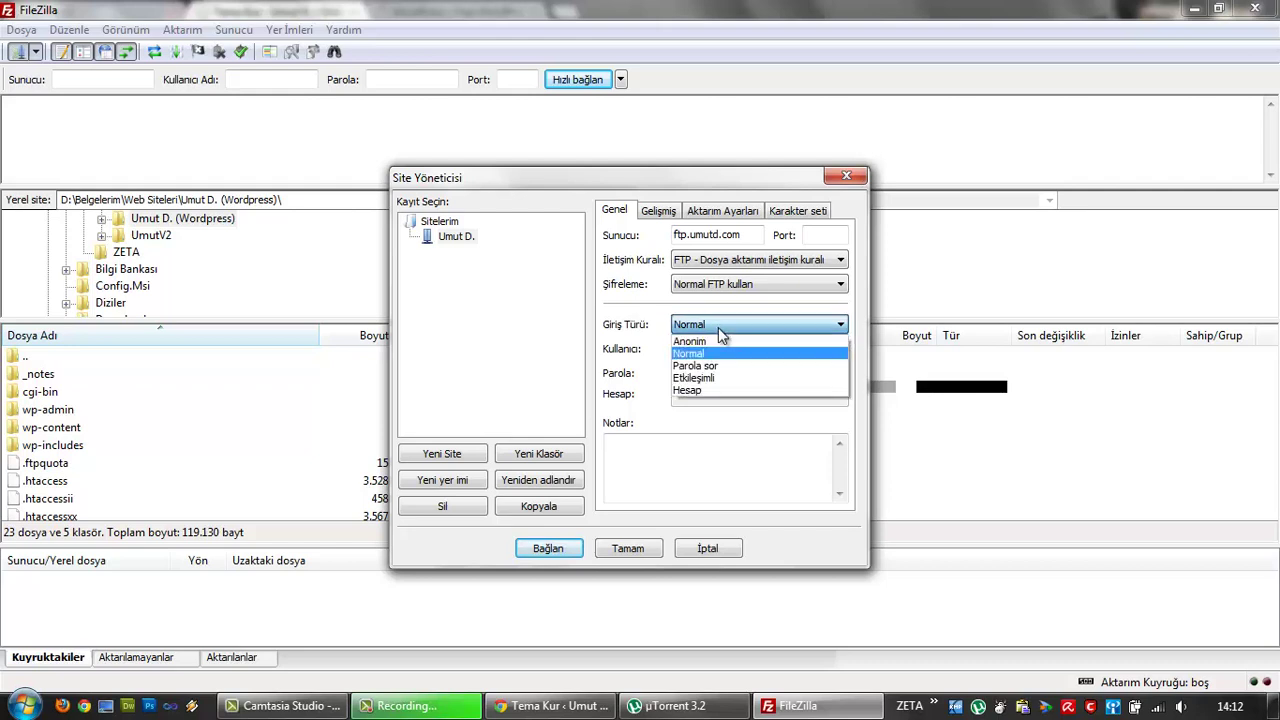
left_click(720, 349)
left_click(720, 352)
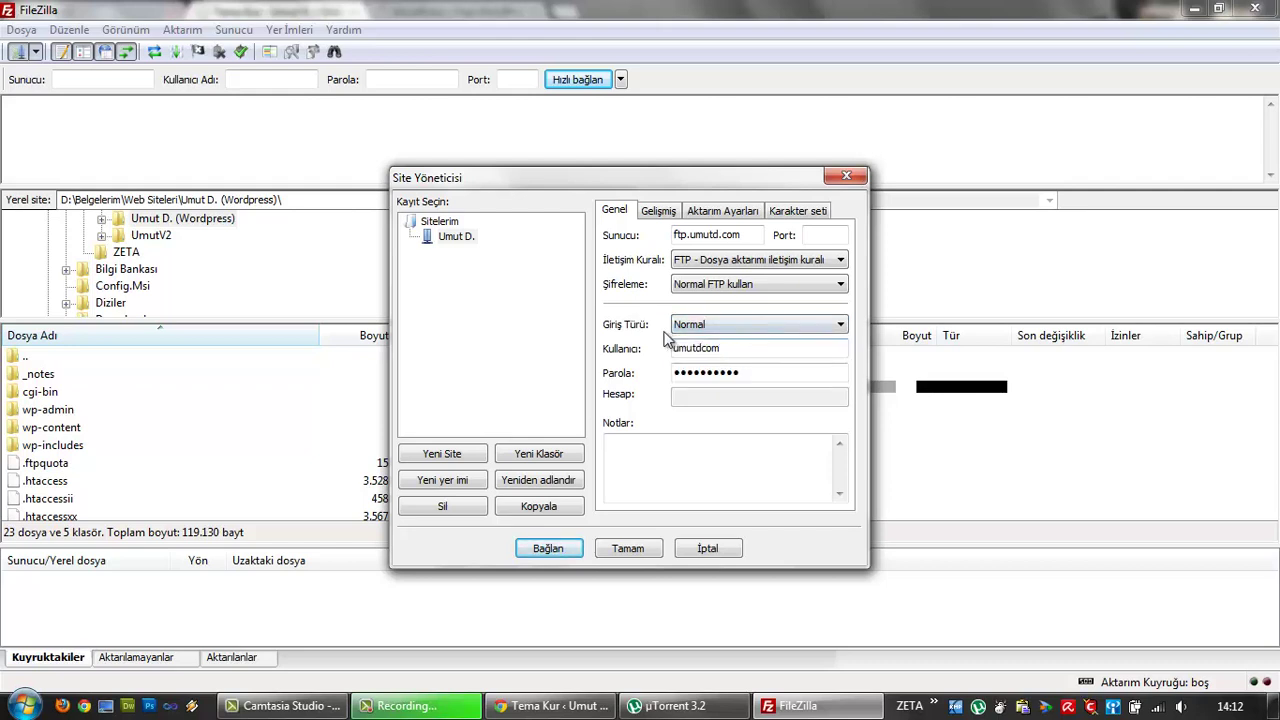
left_click(676, 370)
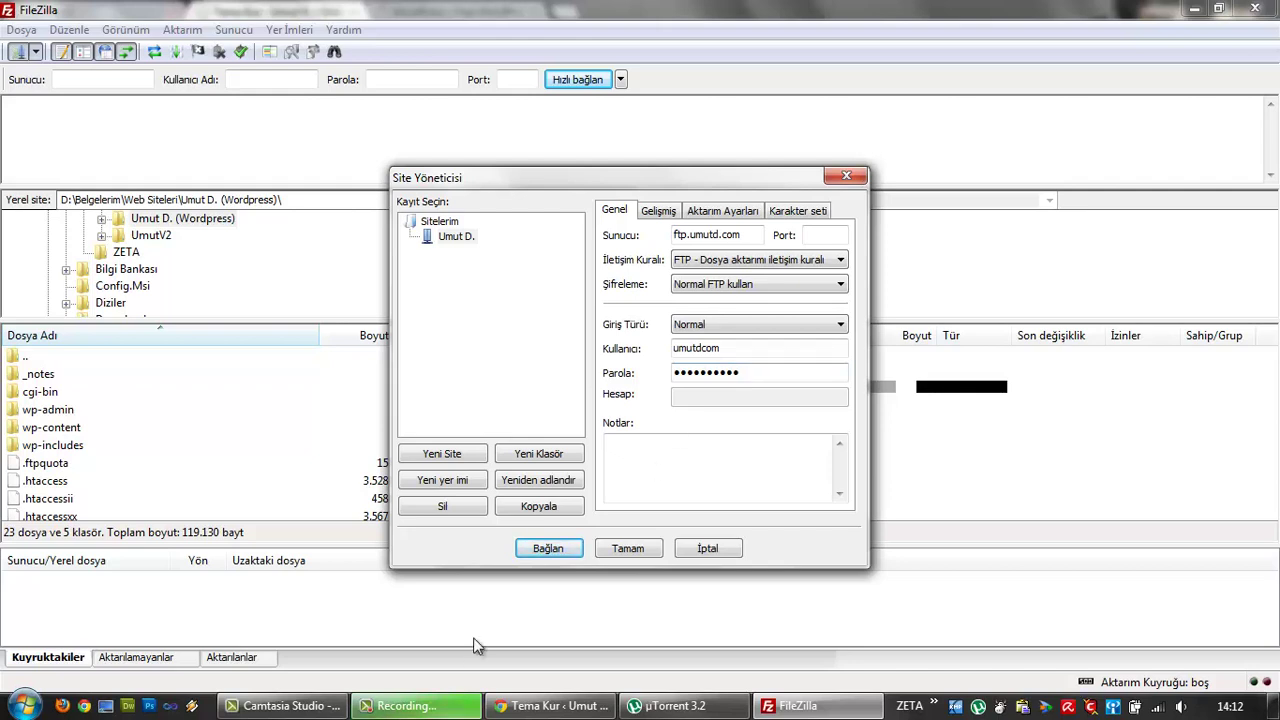
Connect to the saved FTP site and open the public_html folder on the server
left_click(575, 552)
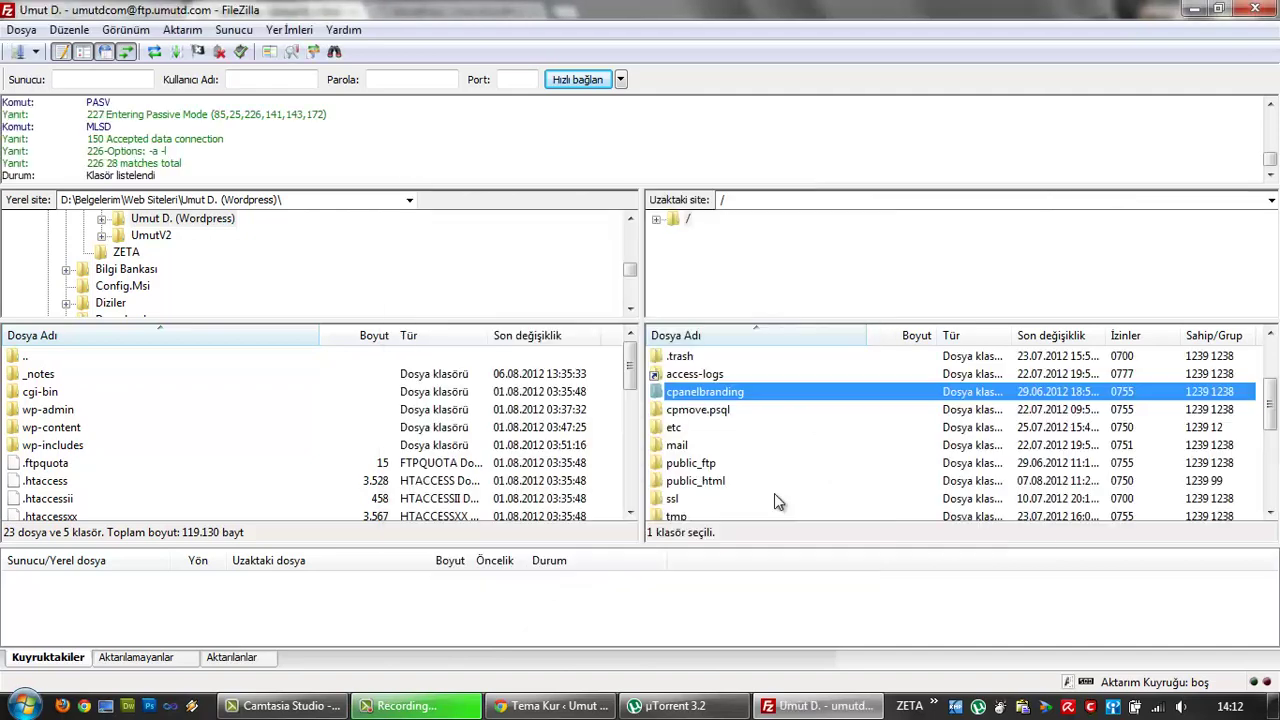
double_click(716, 484)
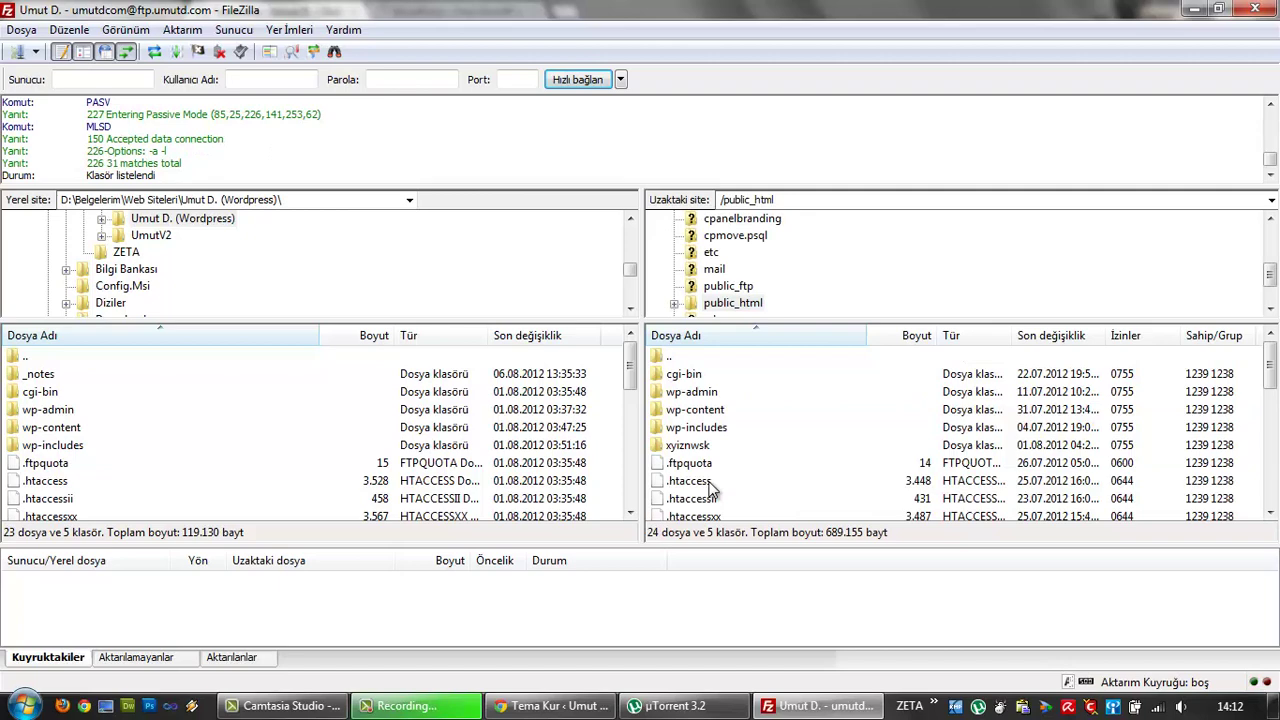
left_click(536, 710)
left_click(536, 710)
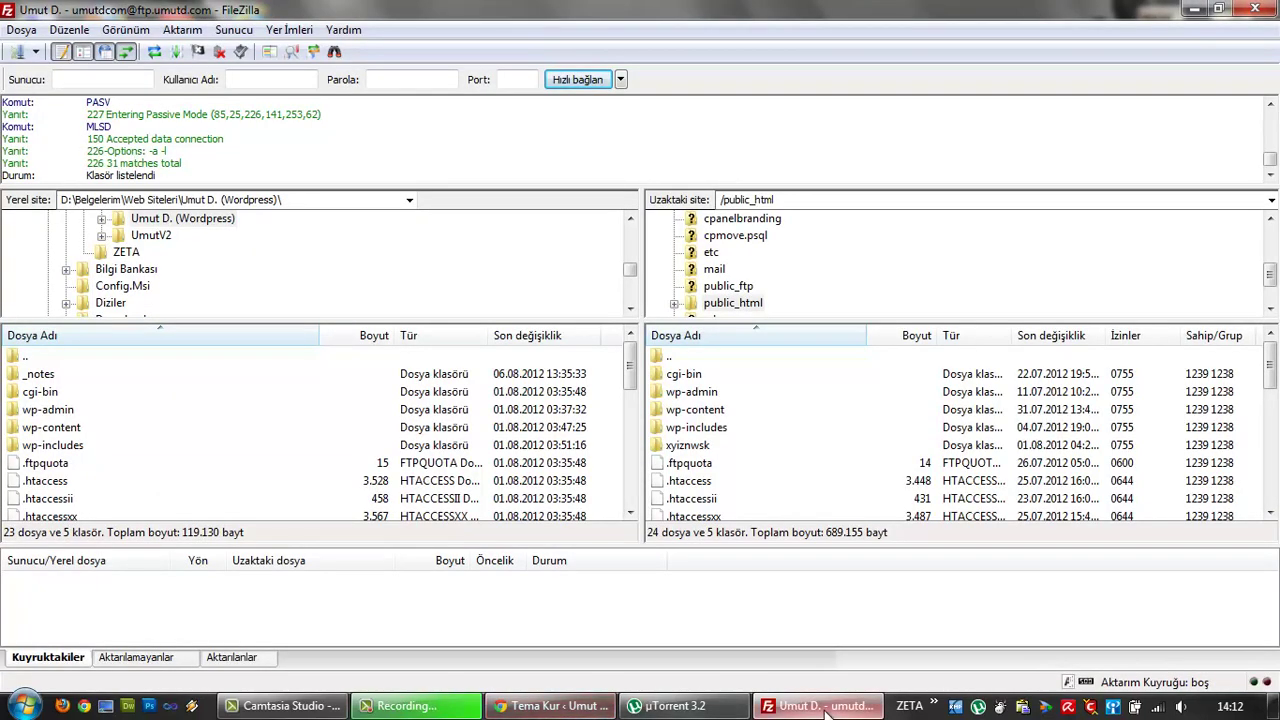
Browse the server's public_html folder to wp-content/themes and select the twentyeleven theme folder
double_click(705, 392)
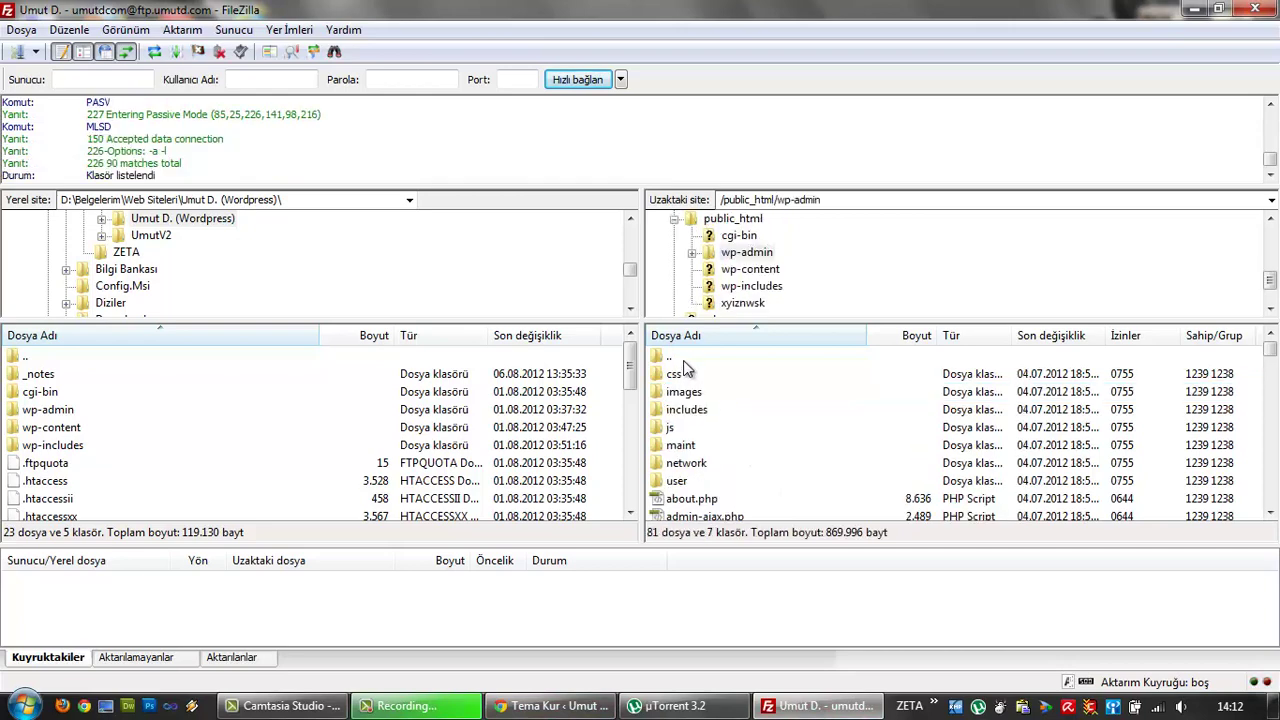
double_click(688, 357)
double_click(700, 410)
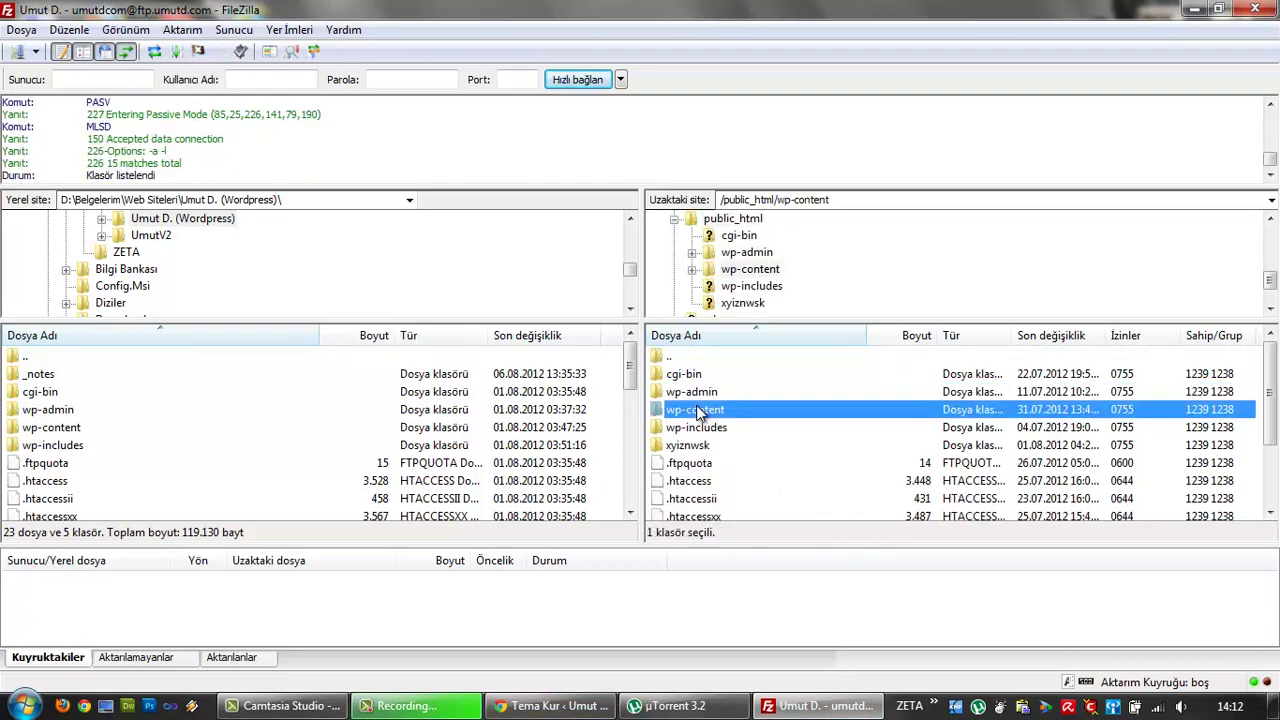
double_click(688, 428)
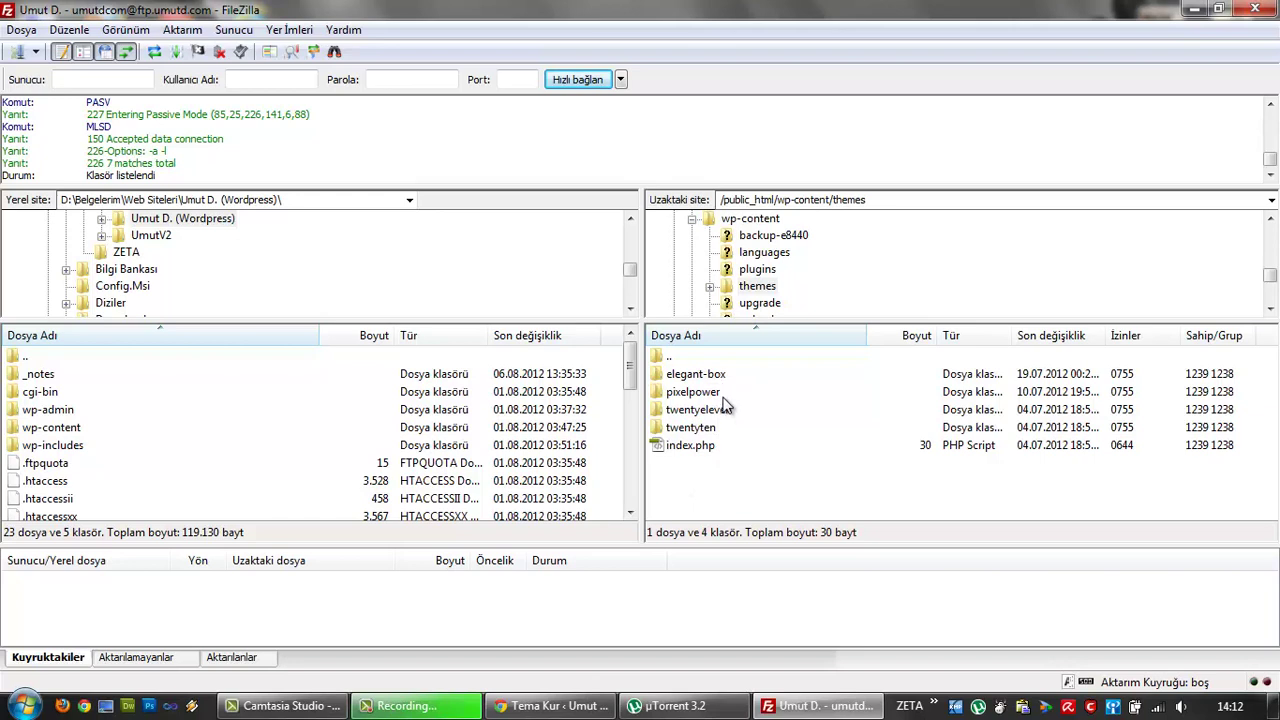
left_click(724, 410)
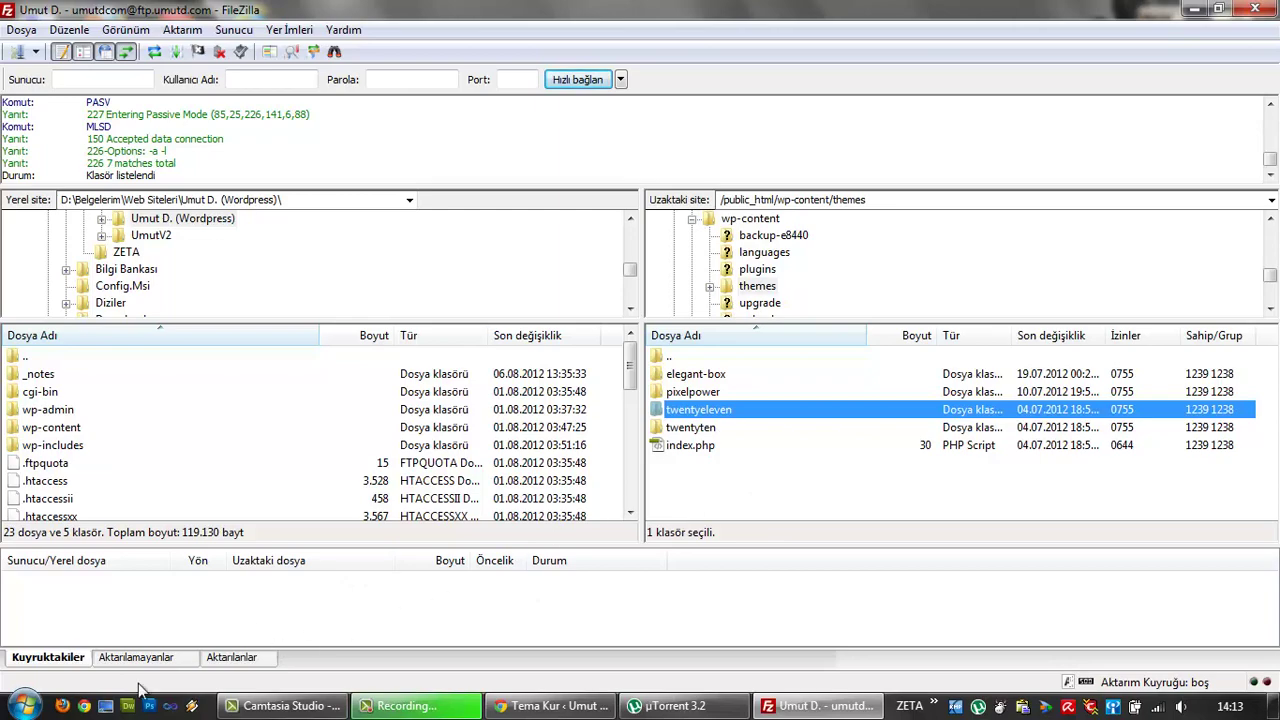
Switch to the desktop and extract the patchwork folder from patchwork.1.2.1.zip onto it
left_click(105, 706)
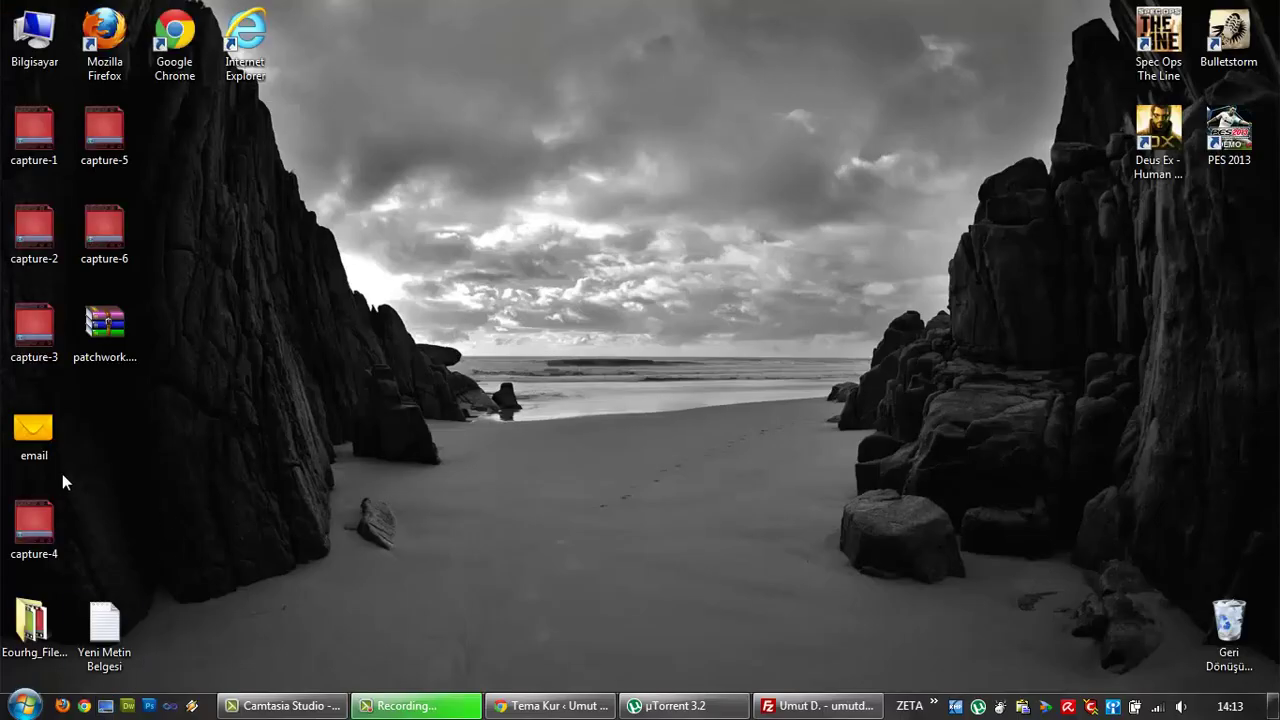
left_click(91, 329)
double_click(102, 323)
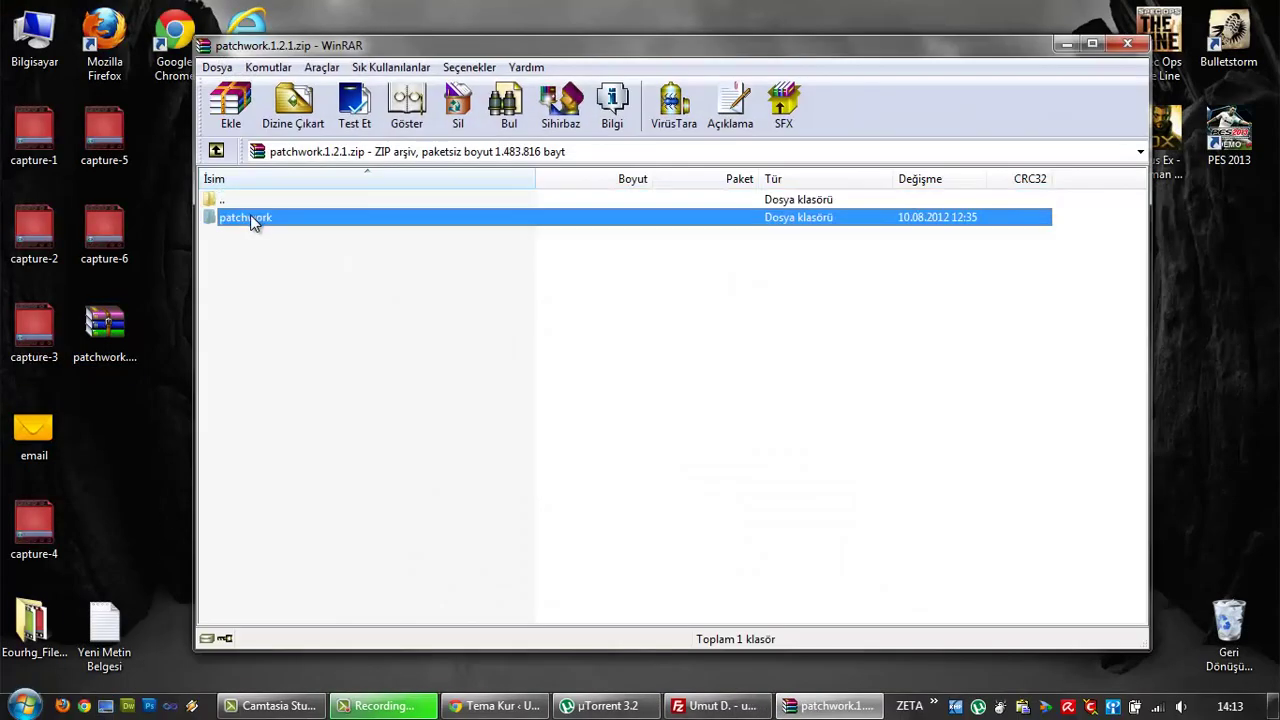
left_click_drag(252, 222, 117, 426)
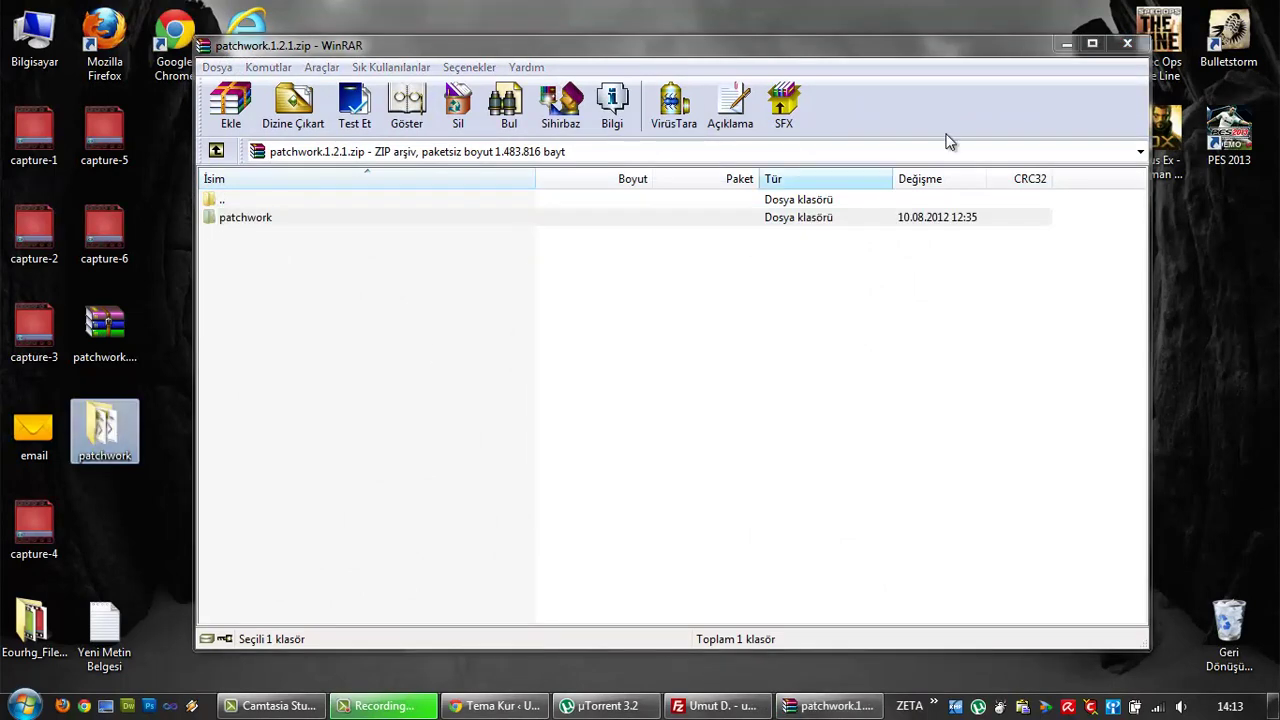
left_click(1127, 43)
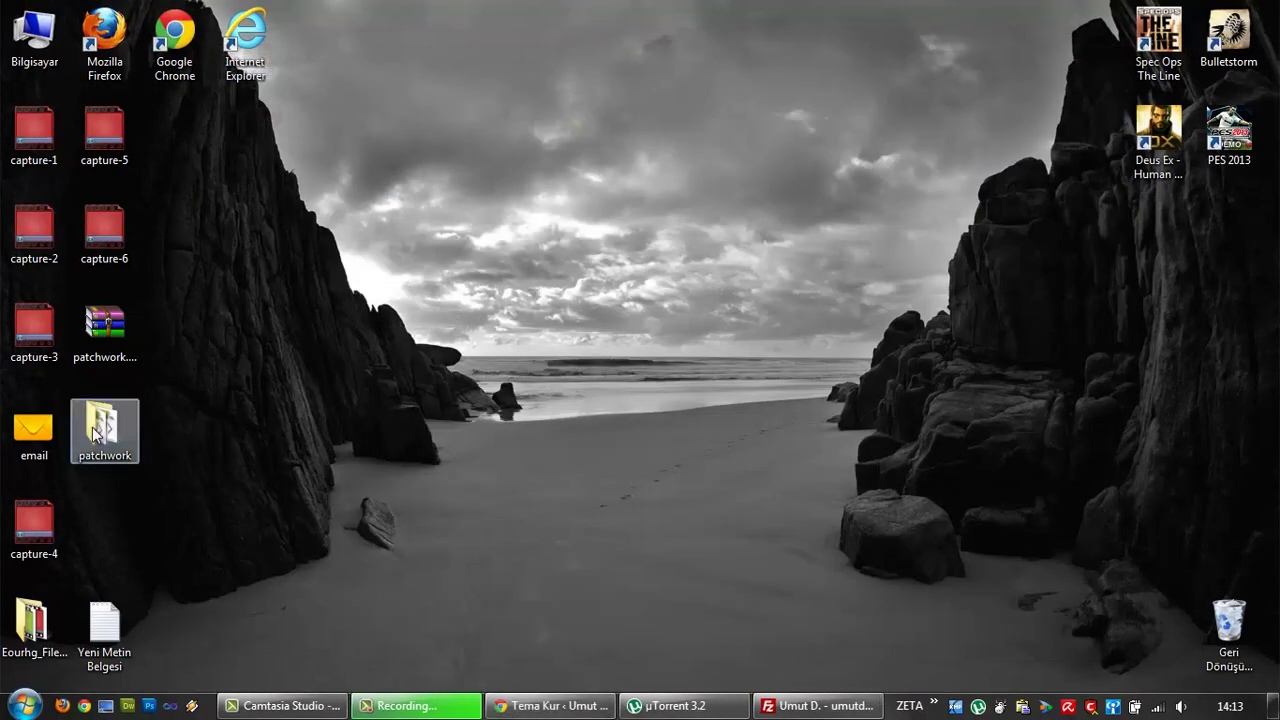
Try to upload the extracted patchwork folder from the desktop to the server's themes folder in FileZilla
left_click(92, 427)
left_click_drag(855, 706, 703, 479)
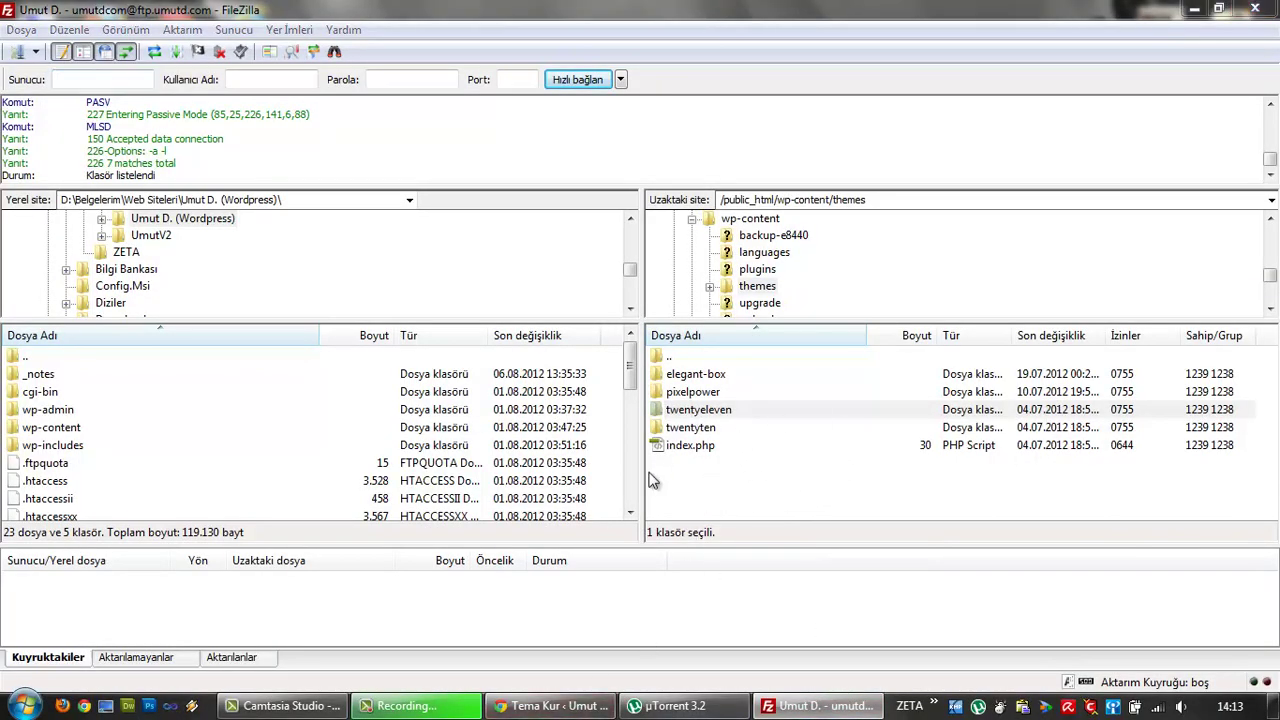
Switch to the WordPress admin in Chrome, open the theme management page and examine the installed themes and their activation options
left_click(550, 706)
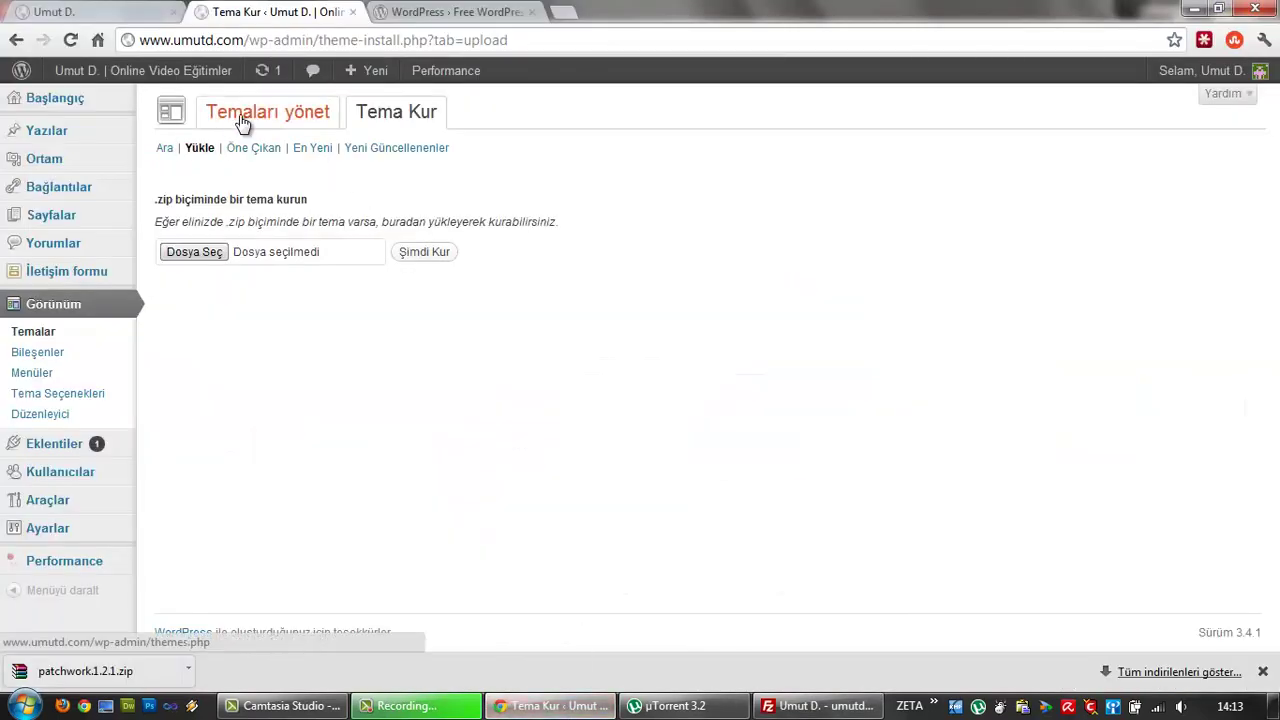
left_click(243, 123)
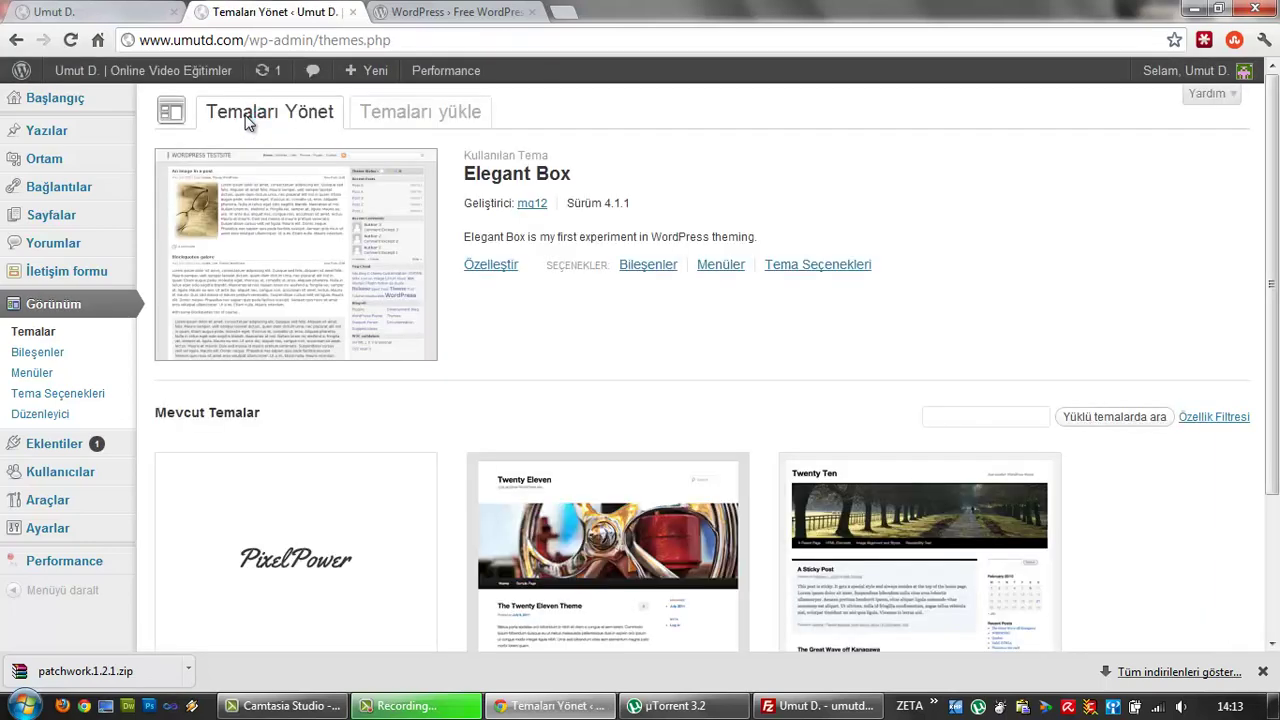
scroll(438, 400, "down", 2)
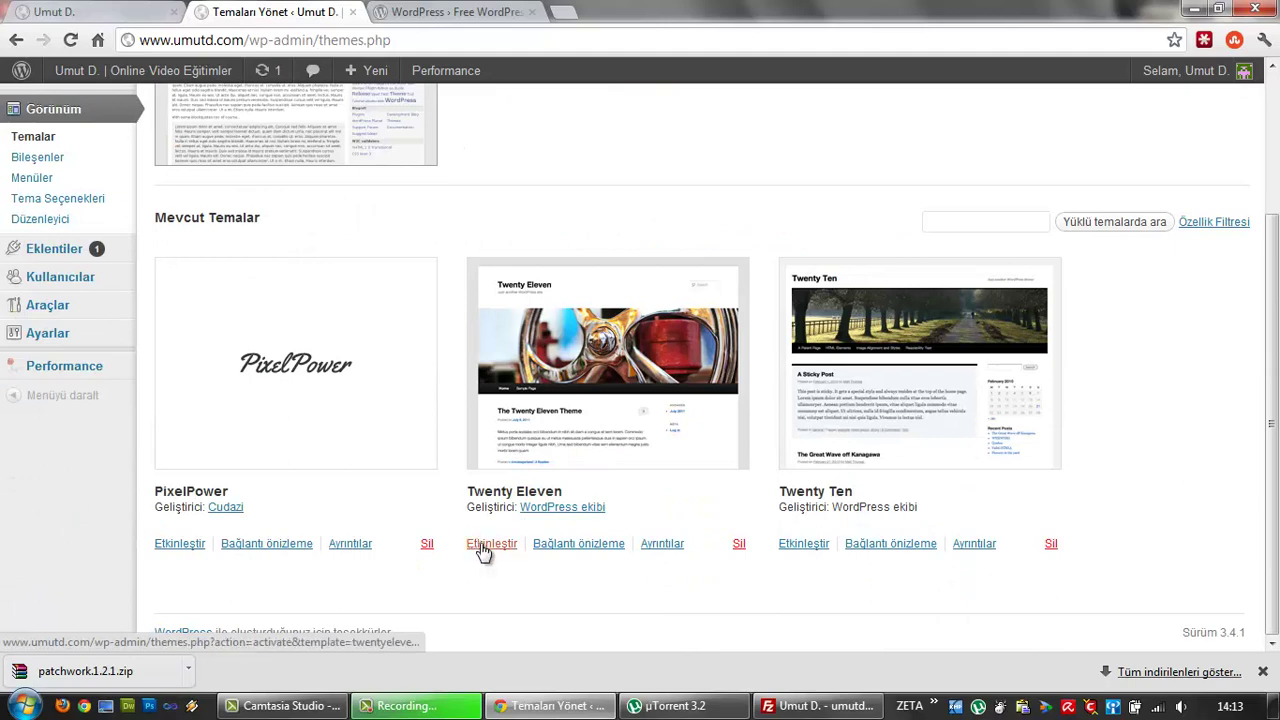
scroll(483, 551, "up", 2)
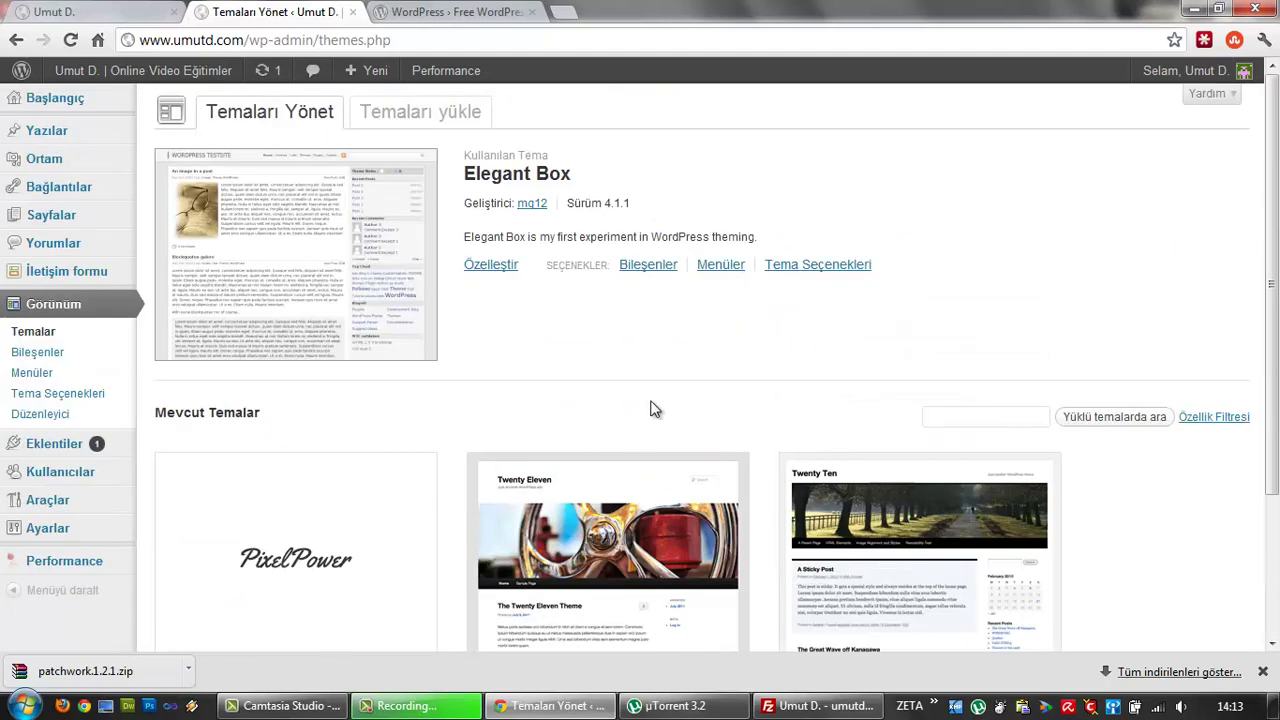